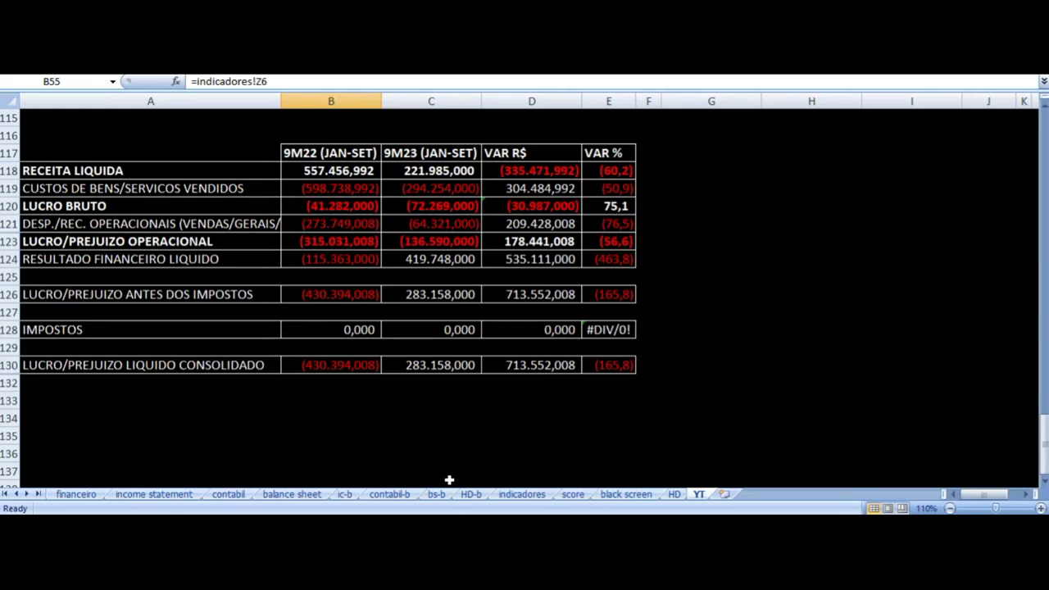
Step: Examine the RECEITA LIQUIDA row and the 9M22 and 9M23 (JAN-SET) period headings on the YT sheet
{"action": "left_click", "coordinate": [315, 171]}
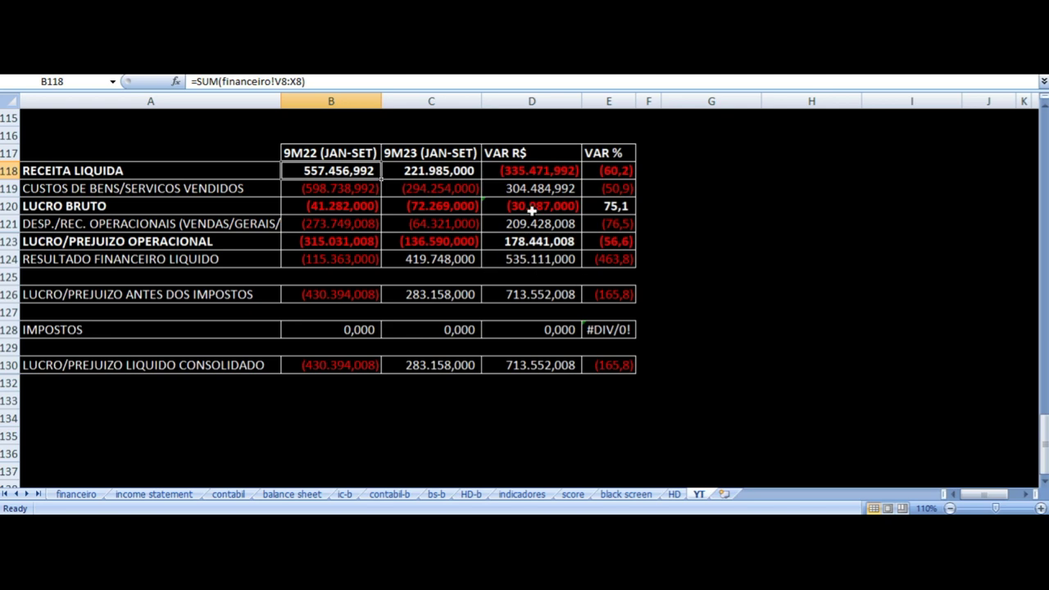
{"action": "left_click", "coordinate": [595, 172]}
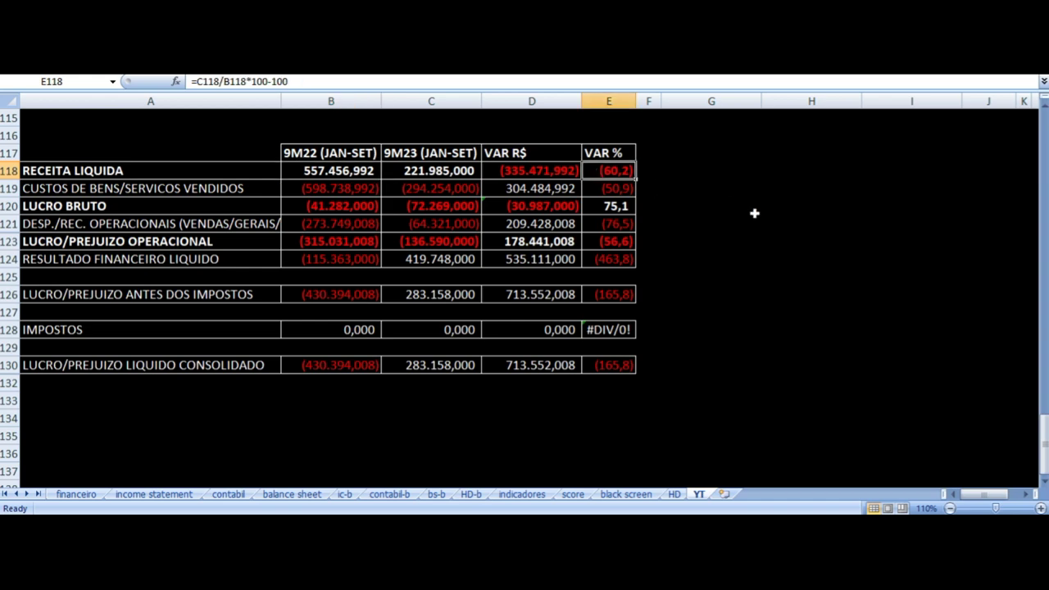
{"action": "key", "text": "Left"}
{"action": "key", "text": "Left"}
{"action": "key", "text": "Left"}
{"action": "key", "text": "Left"}
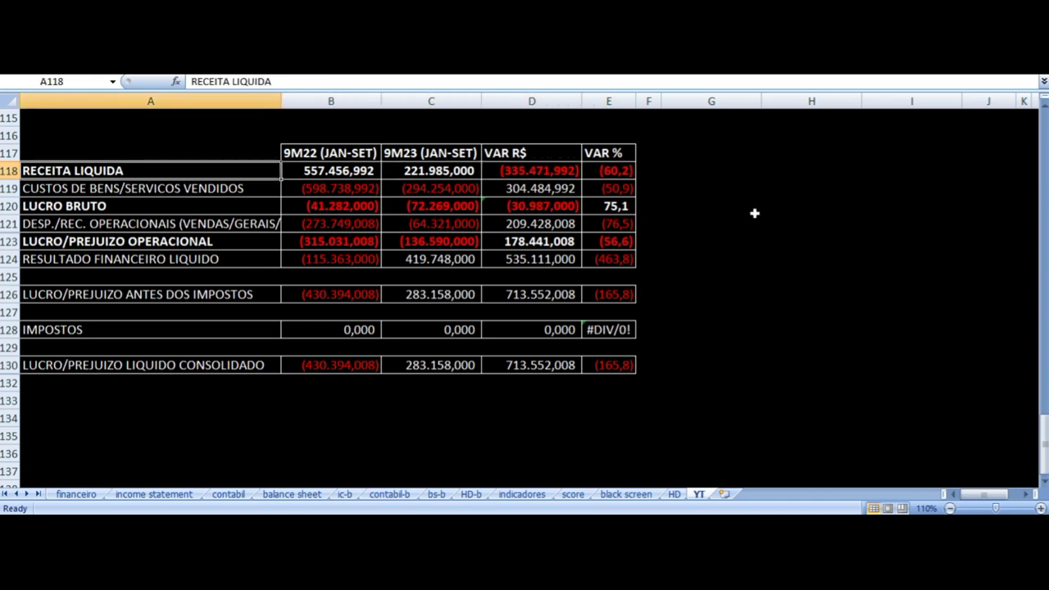
{"action": "key", "text": "Right"}
{"action": "key", "text": "Up"}
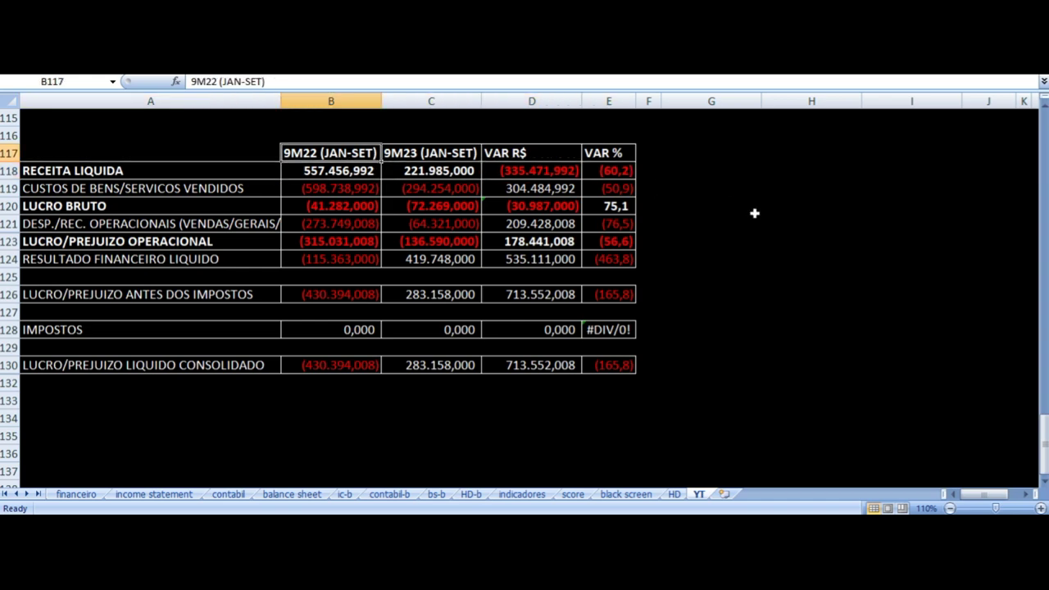
{"action": "key", "text": "Right"}
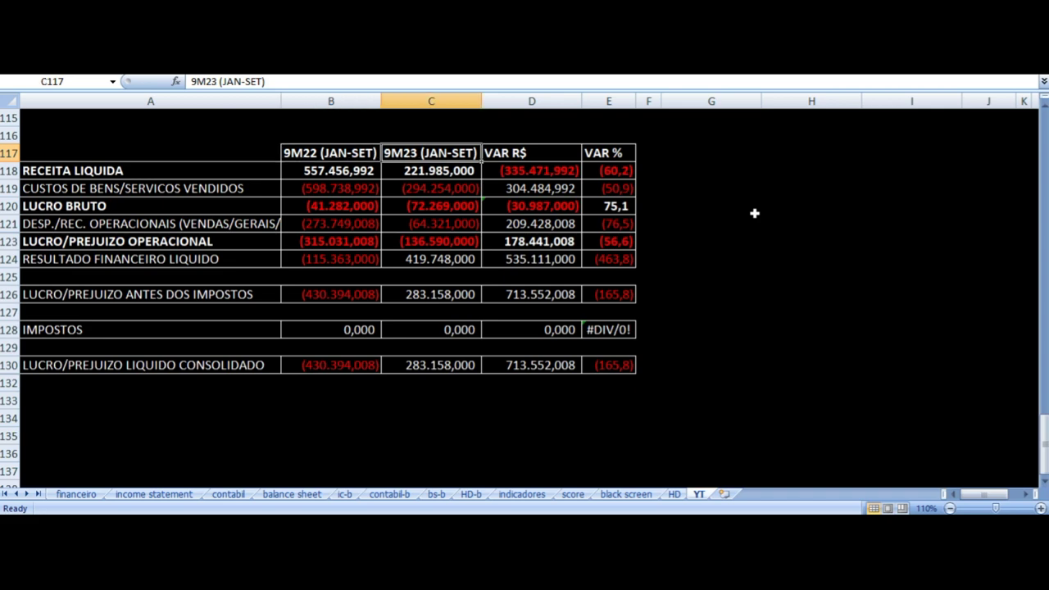
{"action": "key", "text": "Down"}
{"action": "key", "text": "Left"}
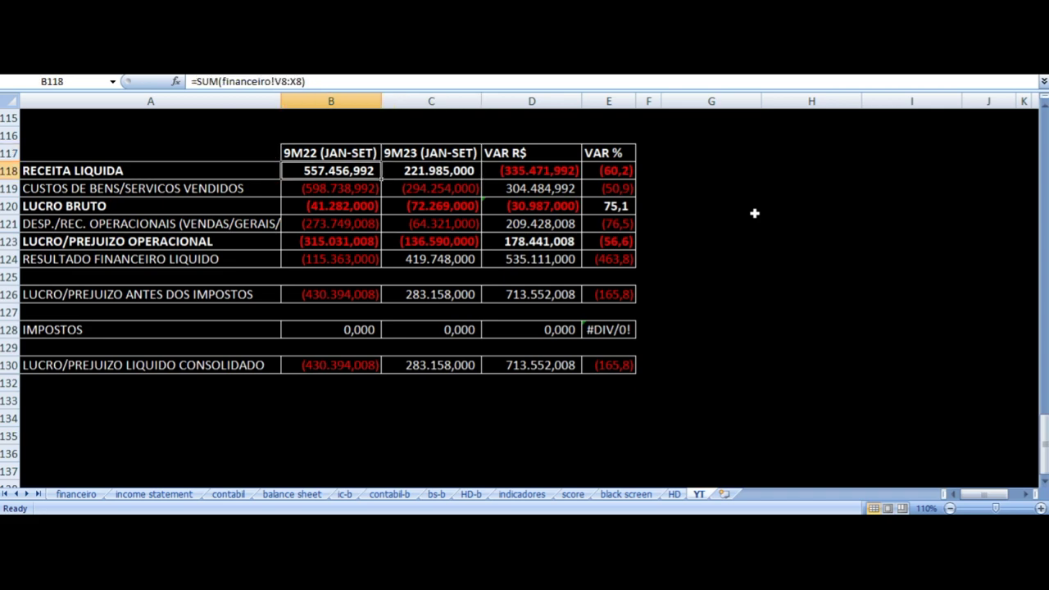
Step: Compare RECEITA LIQUIDA between 9M22 and 9M23, including its VAR R$ and VAR % cells
{"action": "key", "text": "Right"}
{"action": "key", "text": "Right"}
{"action": "key", "text": "Right"}
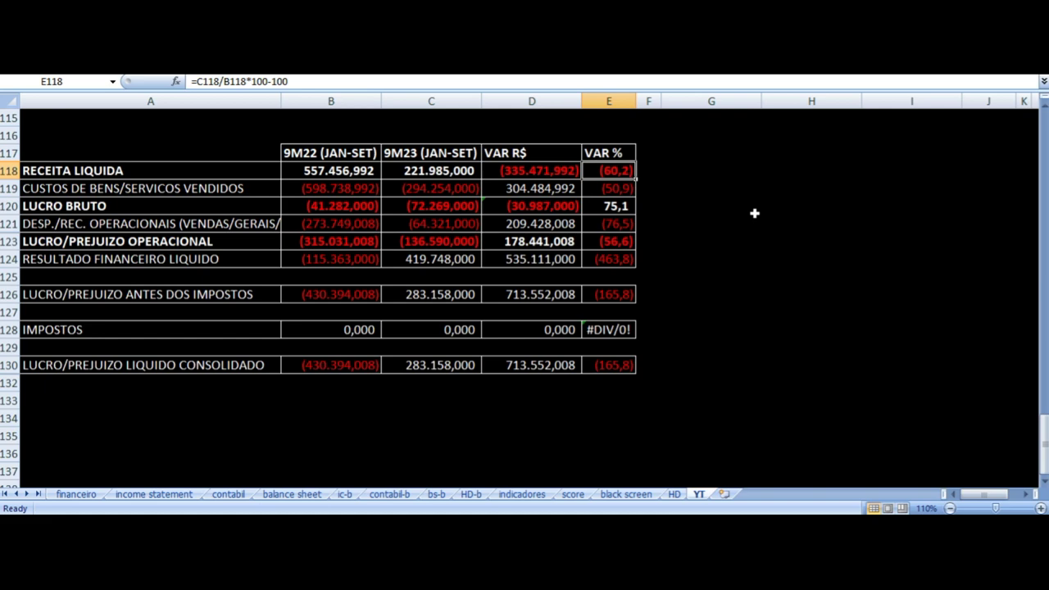
{"action": "key", "text": "Left"}
{"action": "key", "text": "Left"}
{"action": "key", "text": "Left"}
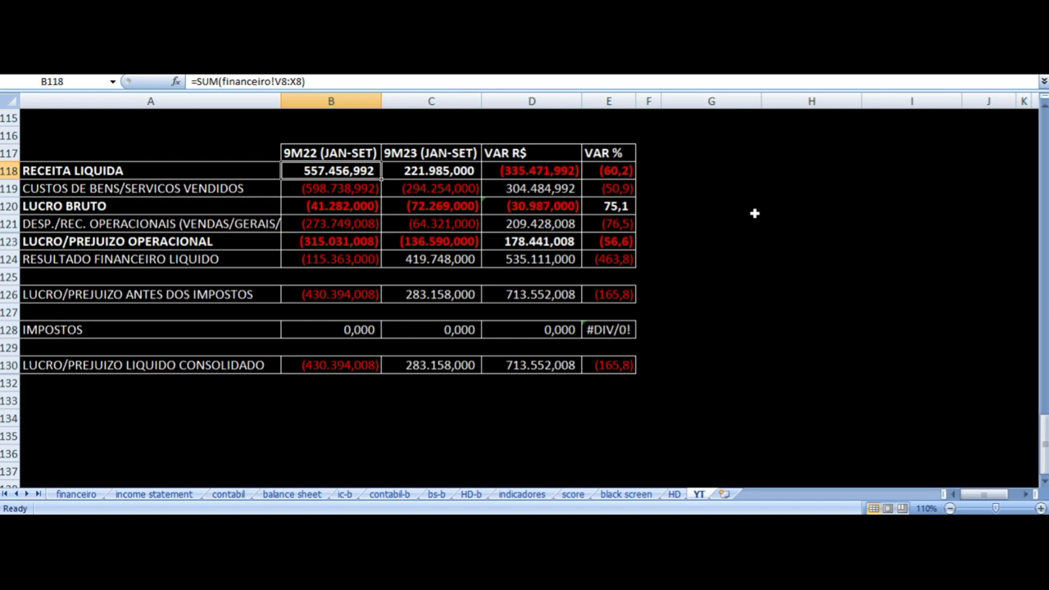
{"action": "key", "text": "Right"}
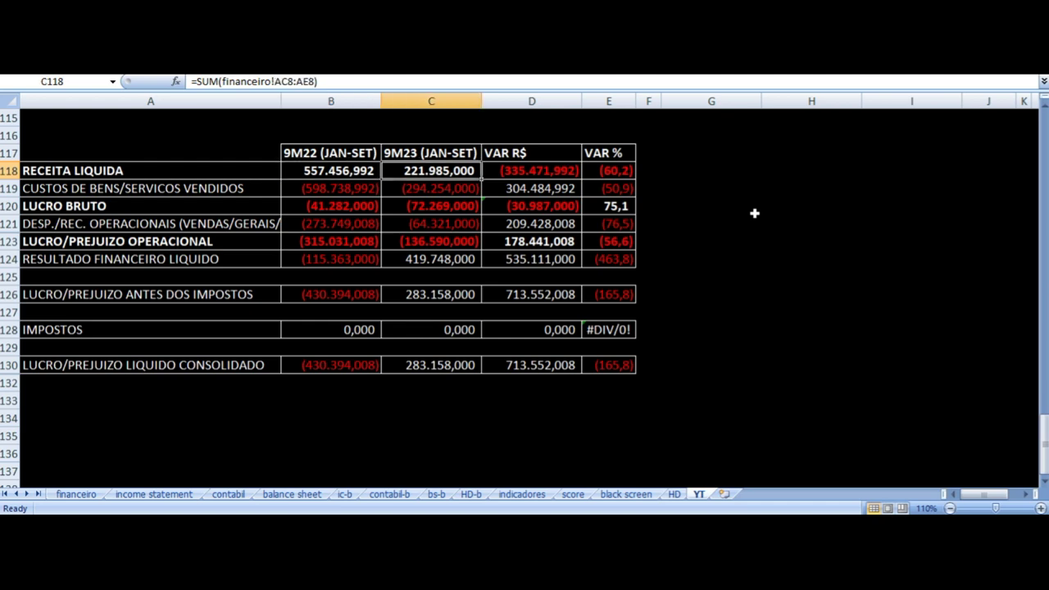
{"action": "key", "text": "Right"}
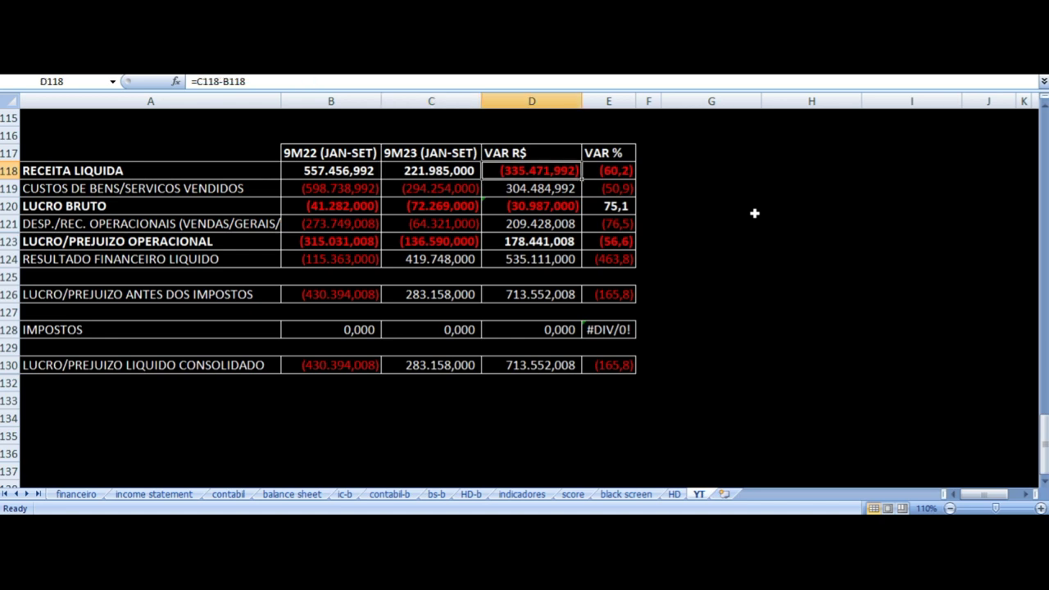
Step: Compare CUSTOS DE BENS/SERVICOS VENDIDOS between 9M22 and 9M23, including its VAR R$ and VAR % cells
{"action": "key", "text": "Down"}
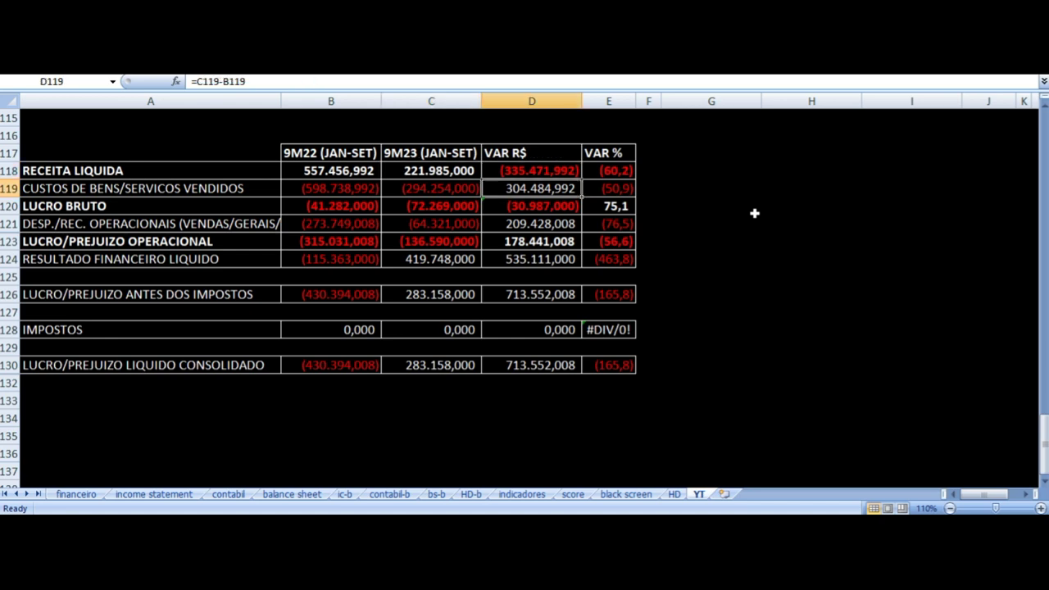
{"action": "key", "text": "Left"}
{"action": "key", "text": "Left"}
{"action": "key", "text": "Right"}
{"action": "key", "text": "Right"}
{"action": "key", "text": "Right"}
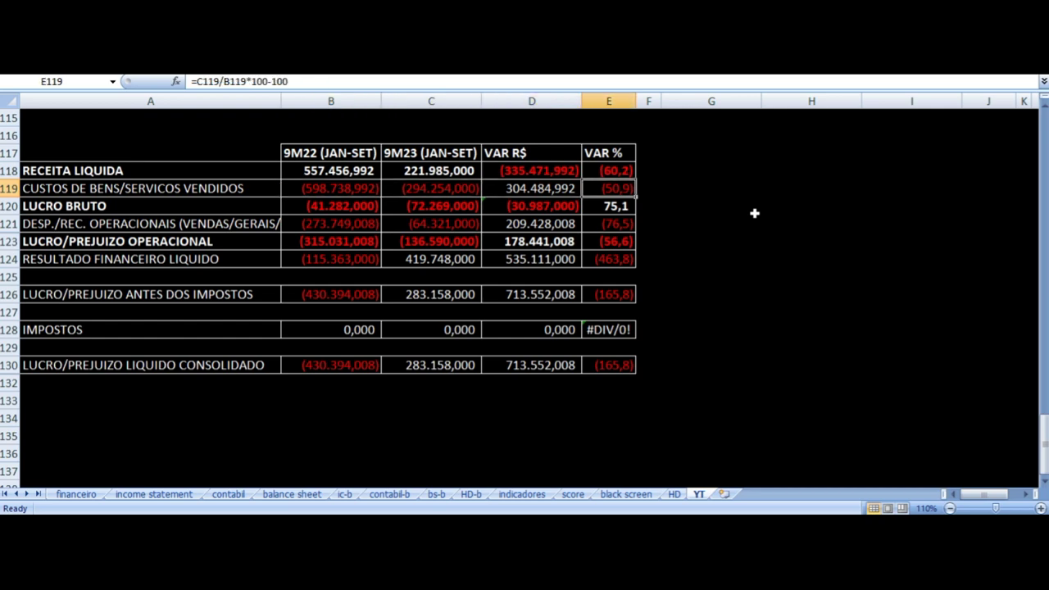
{"action": "key", "text": "Left"}
{"action": "key", "text": "Left"}
{"action": "key", "text": "Left"}
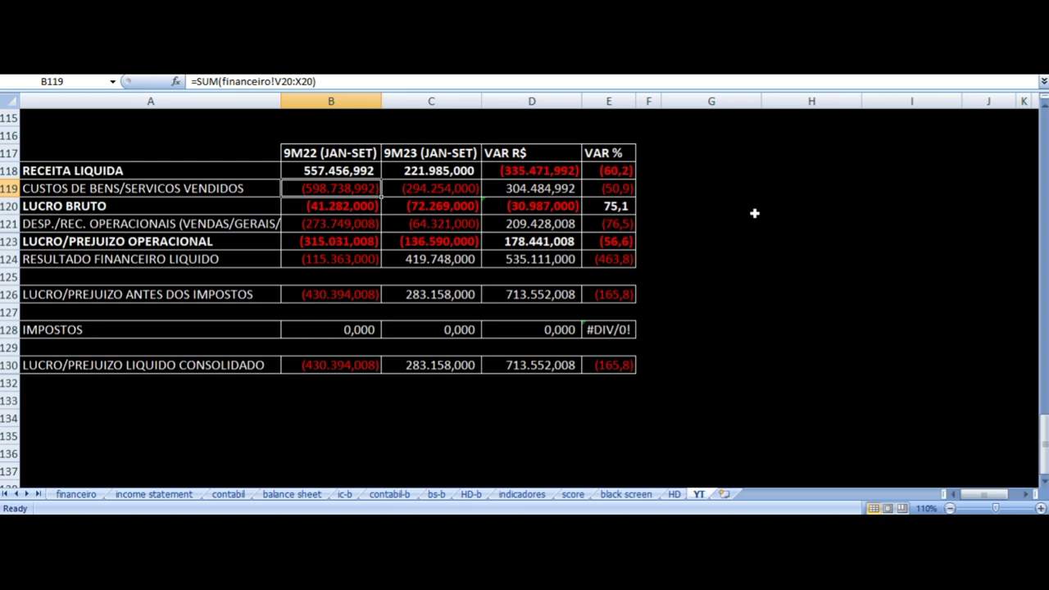
{"action": "key", "text": "Right"}
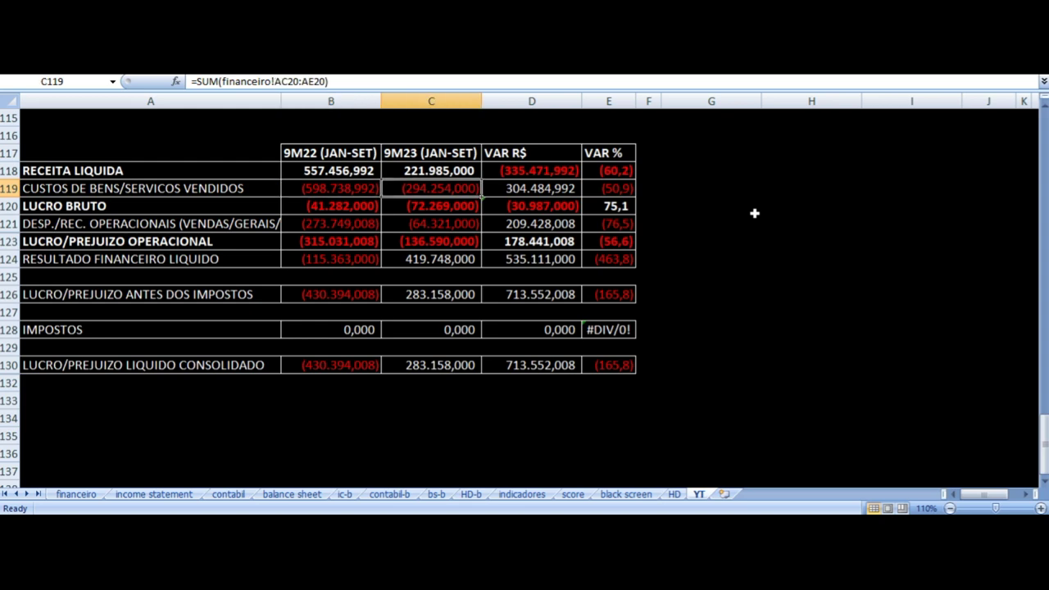
{"action": "key", "text": "Left"}
{"action": "key", "text": "Right"}
{"action": "key", "text": "Right"}
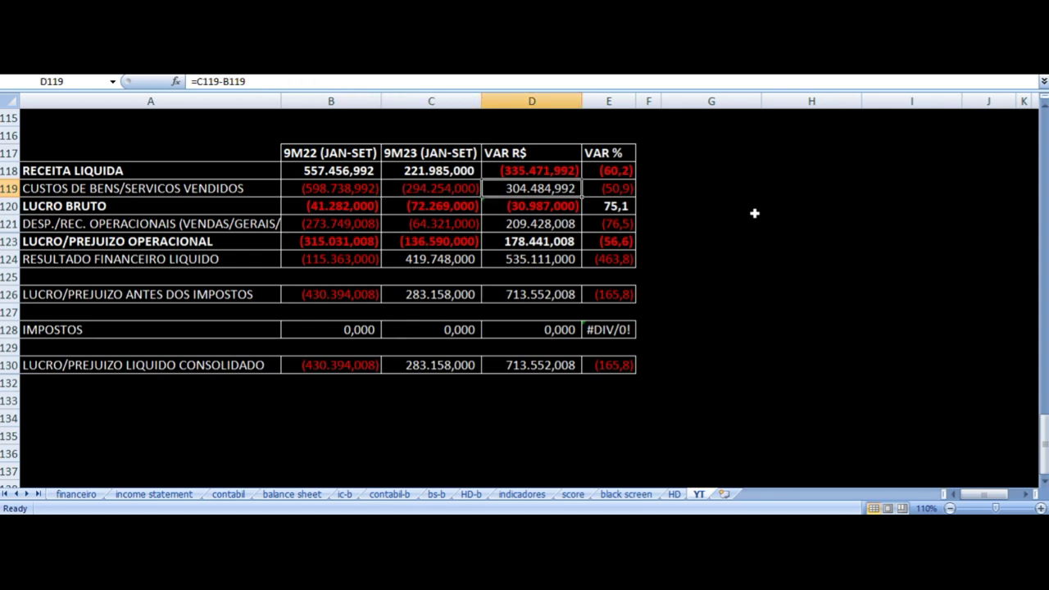
{"action": "key", "text": "Left"}
{"action": "key", "text": "Left"}
{"action": "key", "text": "Left"}
{"action": "key", "text": "Right"}
{"action": "key", "text": "Right"}
{"action": "key", "text": "Right"}
Step: Compare the LUCRO BRUTO figures for 9M22 and 9M23
{"action": "key", "text": "Home"}
{"action": "key", "text": "Down"}
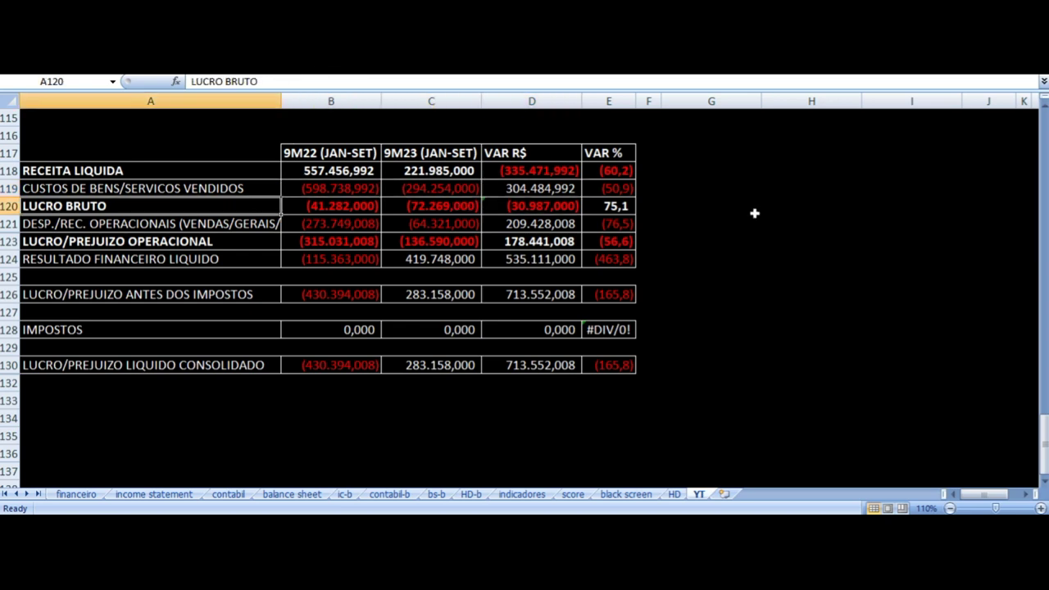
{"action": "key", "text": "Right"}
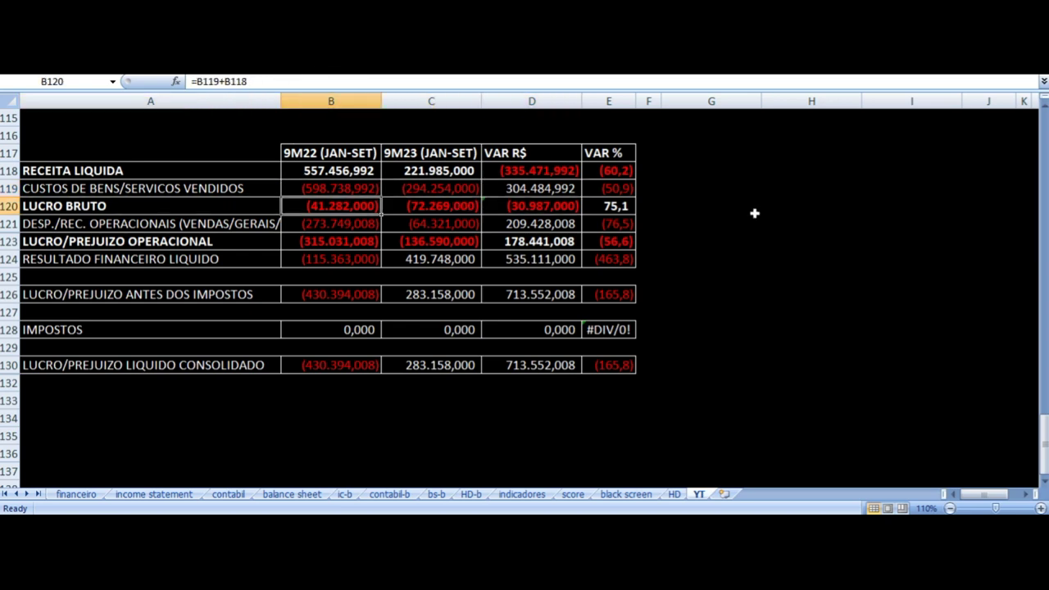
{"action": "key", "text": "Right"}
{"action": "key", "text": "Left"}
{"action": "key", "text": "Right"}
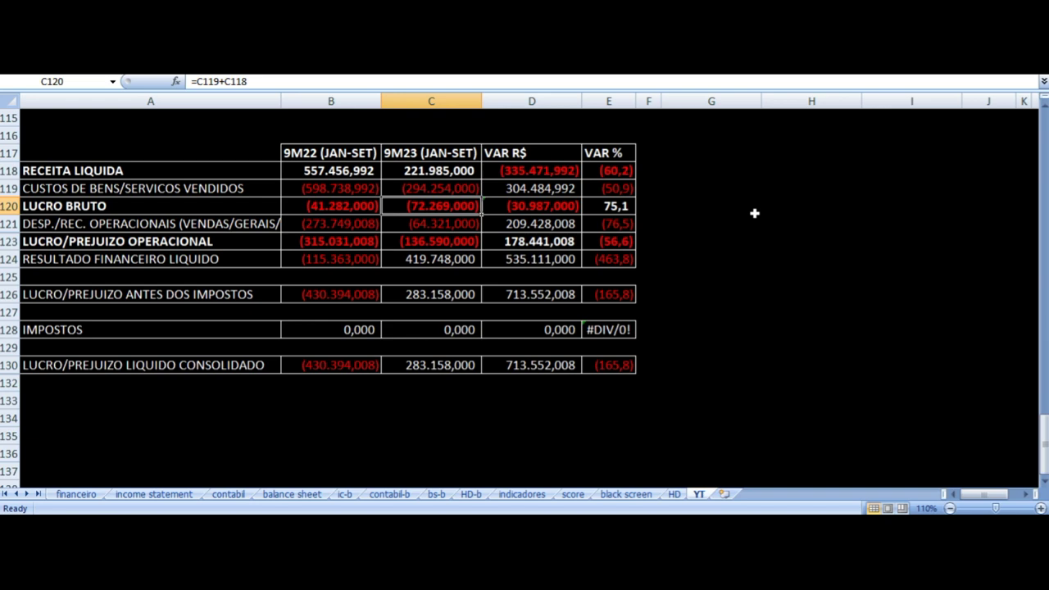
Step: Trace the VAR R$ of LUCRO BRUTO through the variations in RECEITA LIQUIDA and CUSTOS DE BENS/SERVICOS VENDIDOS
{"action": "key", "text": "Up"}
{"action": "key", "text": "Left"}
{"action": "key", "text": "Left"}
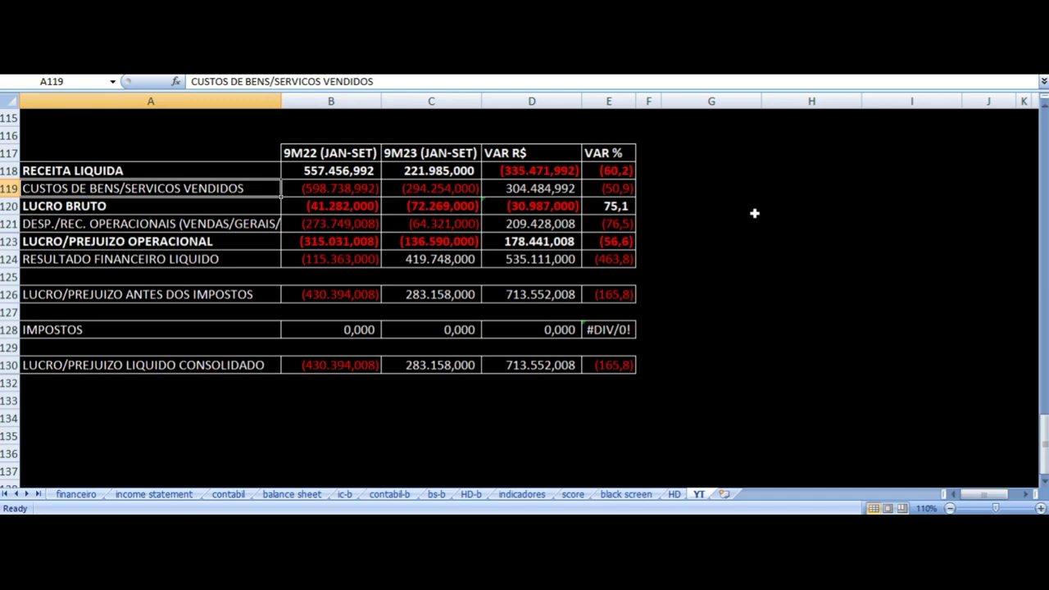
{"action": "key", "text": "Right"}
{"action": "key", "text": "Right"}
{"action": "key", "text": "Up"}
{"action": "key", "text": "Right"}
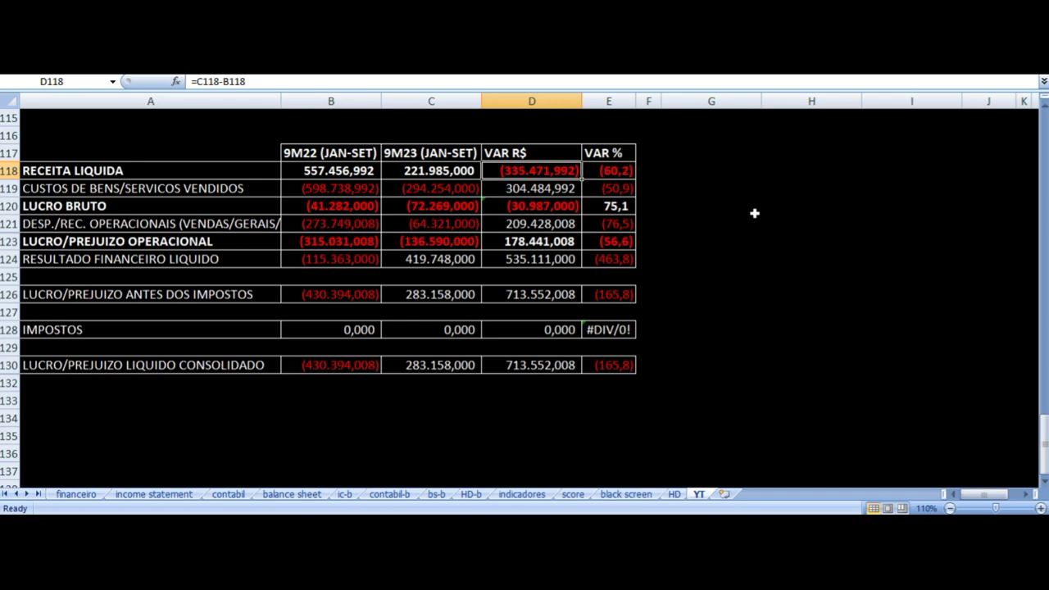
{"action": "key", "text": "Down"}
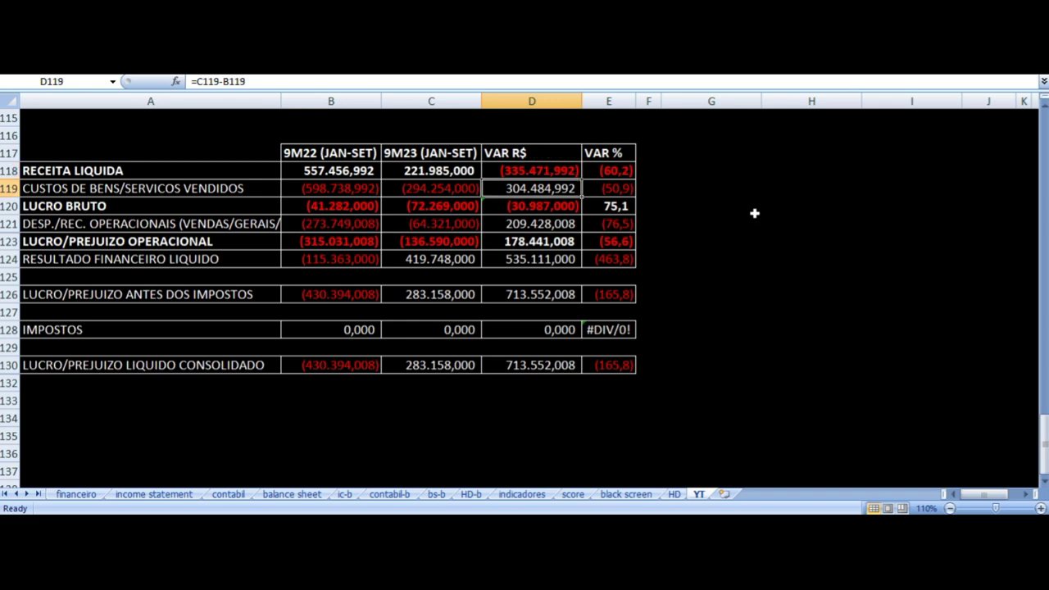
{"action": "key", "text": "Down"}
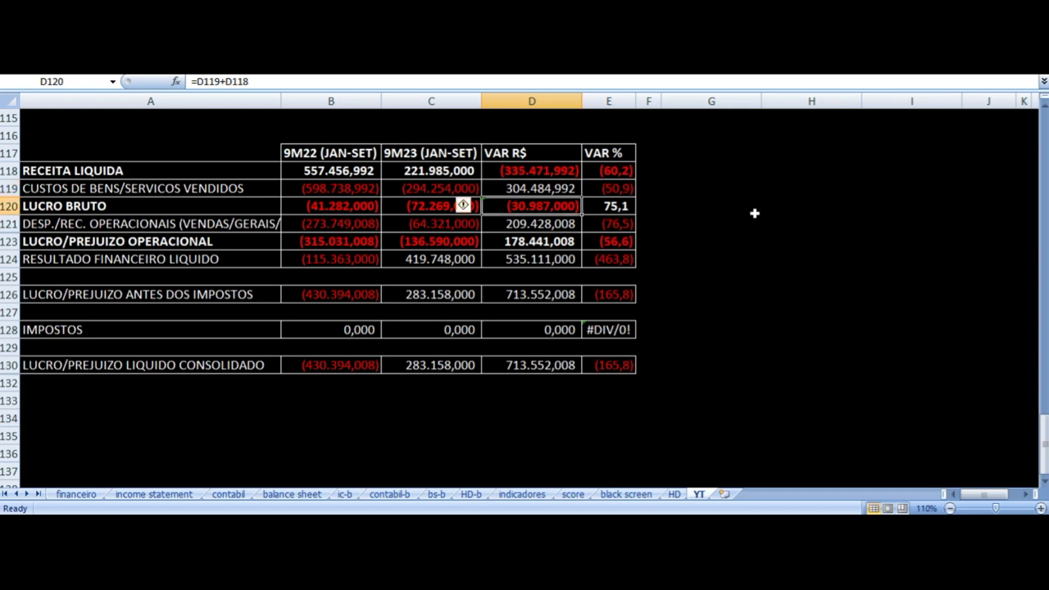
Step: Examine the DESP./REC. OPERACIONAIS row across 9M22, 9M23, VAR R$ and VAR %
{"action": "key", "text": "Down"}
{"action": "key", "text": "Left"}
{"action": "key", "text": "Left"}
{"action": "key", "text": "Left"}
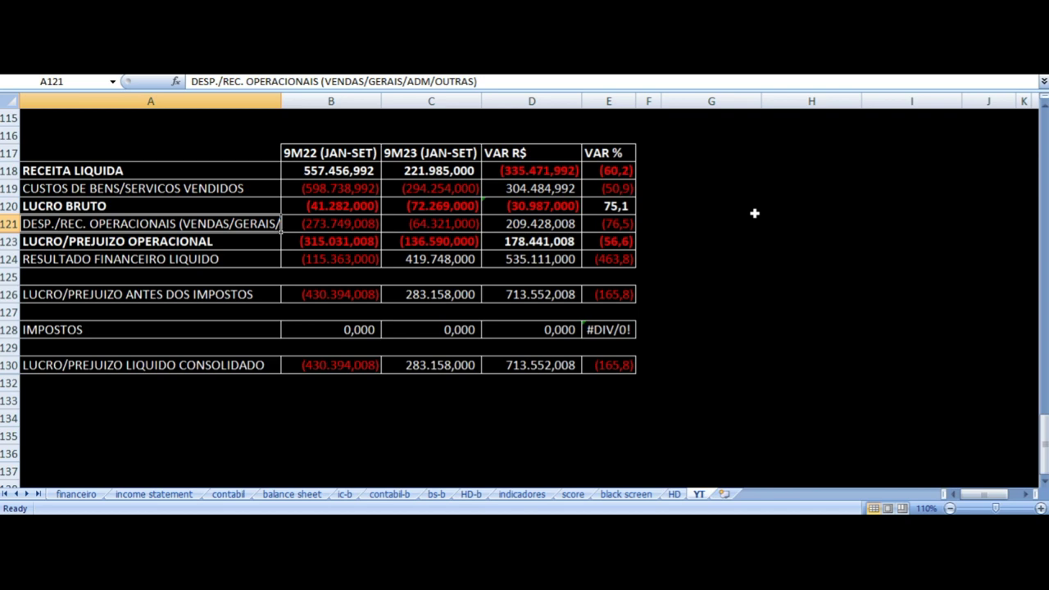
{"action": "key", "text": "Right"}
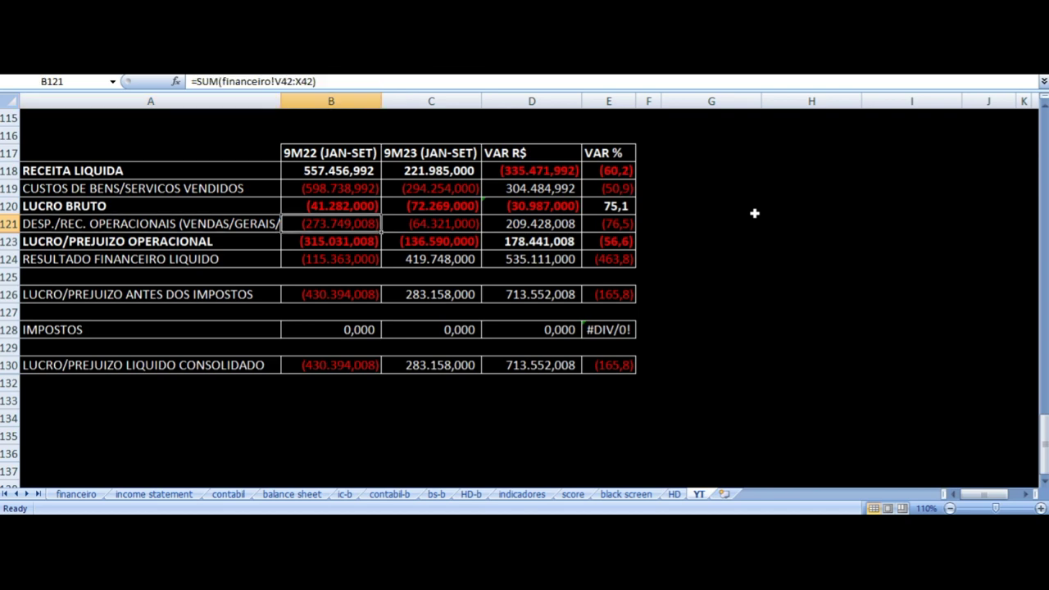
{"action": "key", "text": "Right"}
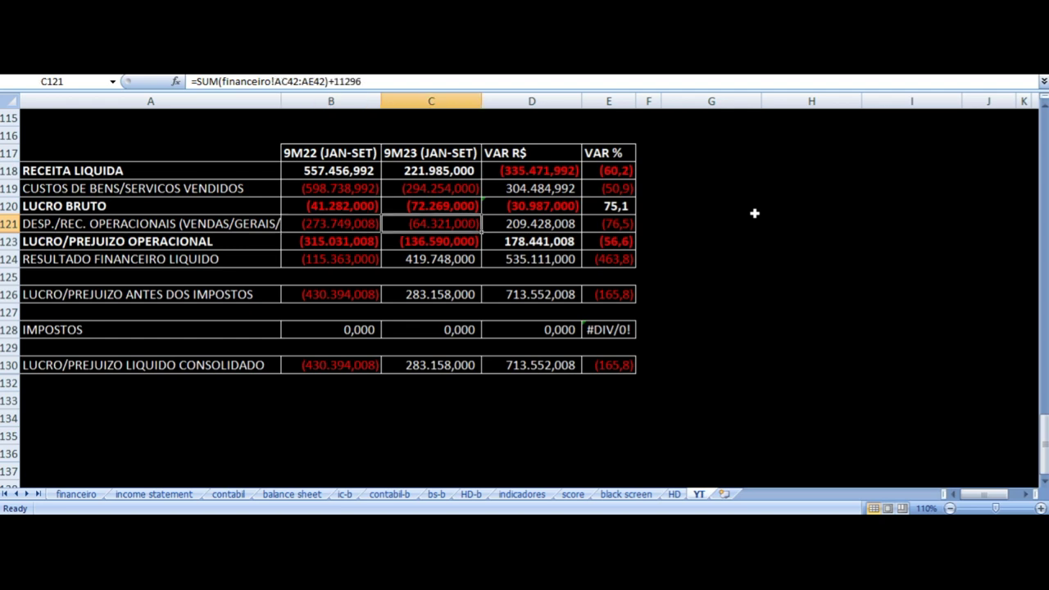
{"action": "key", "text": "Right"}
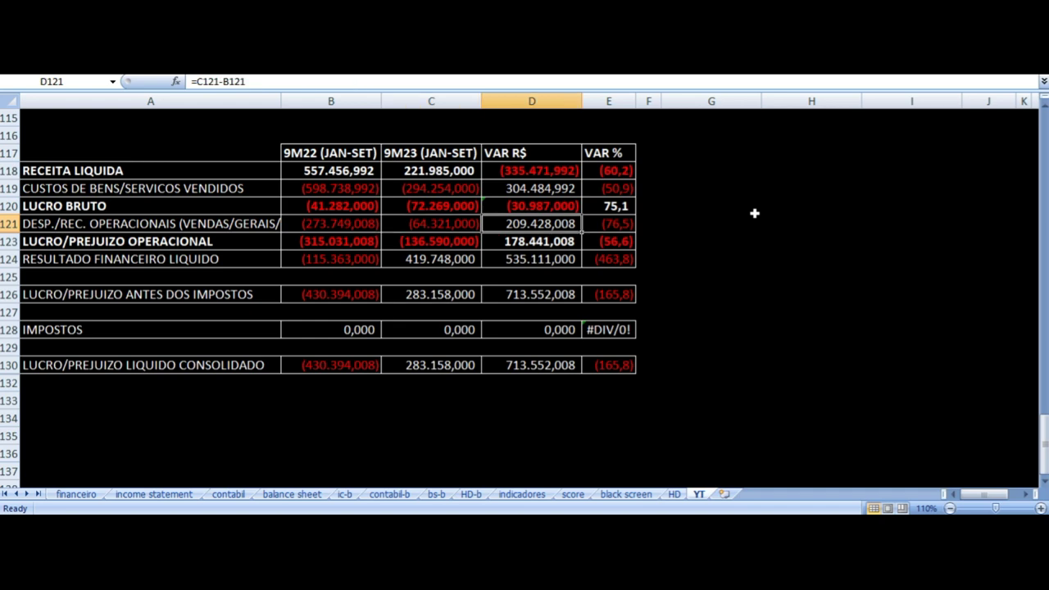
{"action": "key", "text": "Right"}
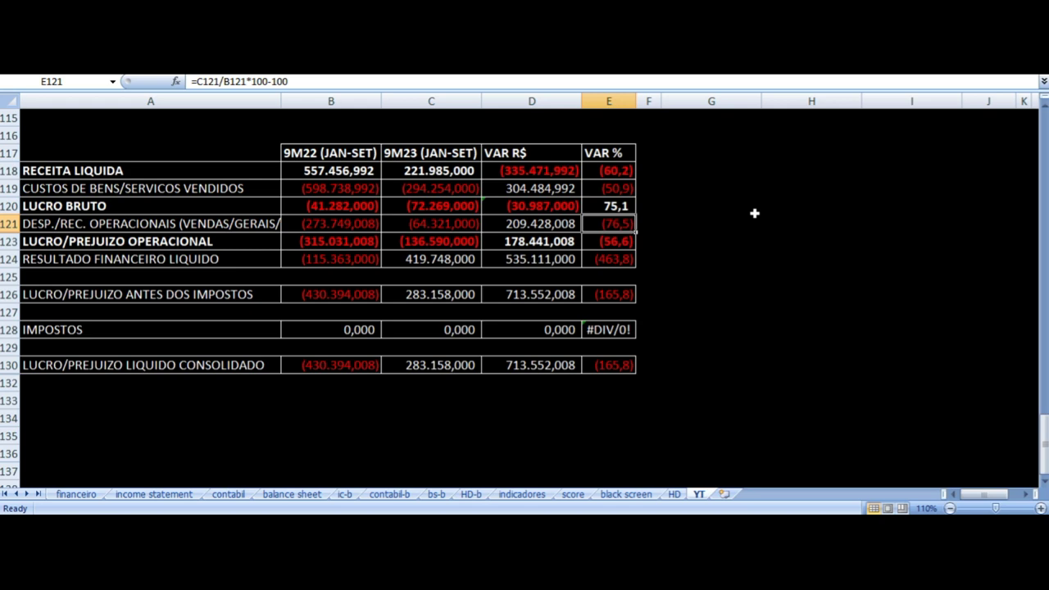
{"action": "key", "text": "Left"}
{"action": "key", "text": "Left"}
{"action": "key", "text": "Left"}
{"action": "key", "text": "Left"}
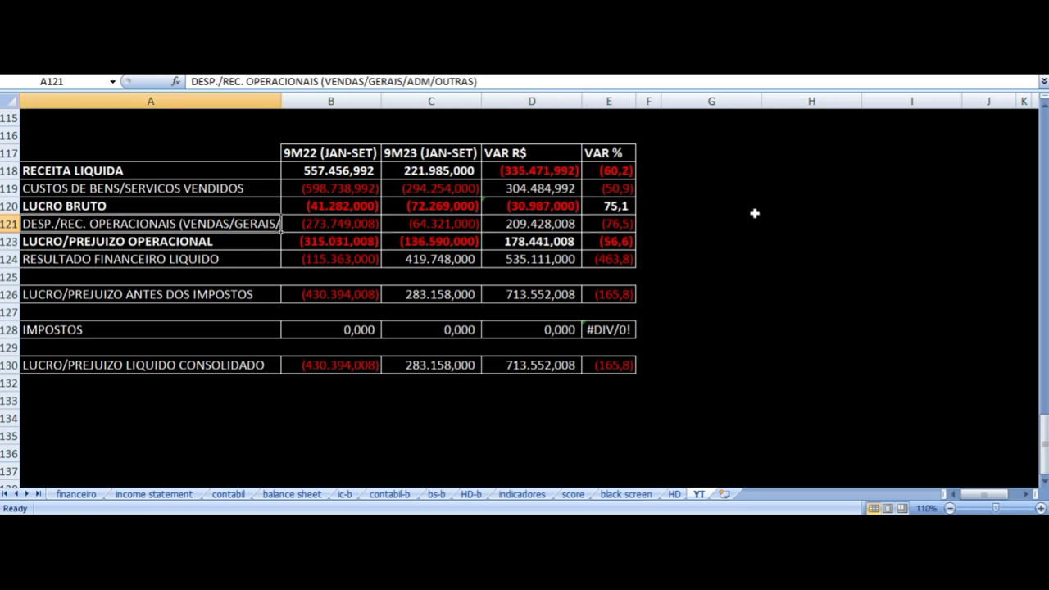
{"action": "key", "text": "Right"}
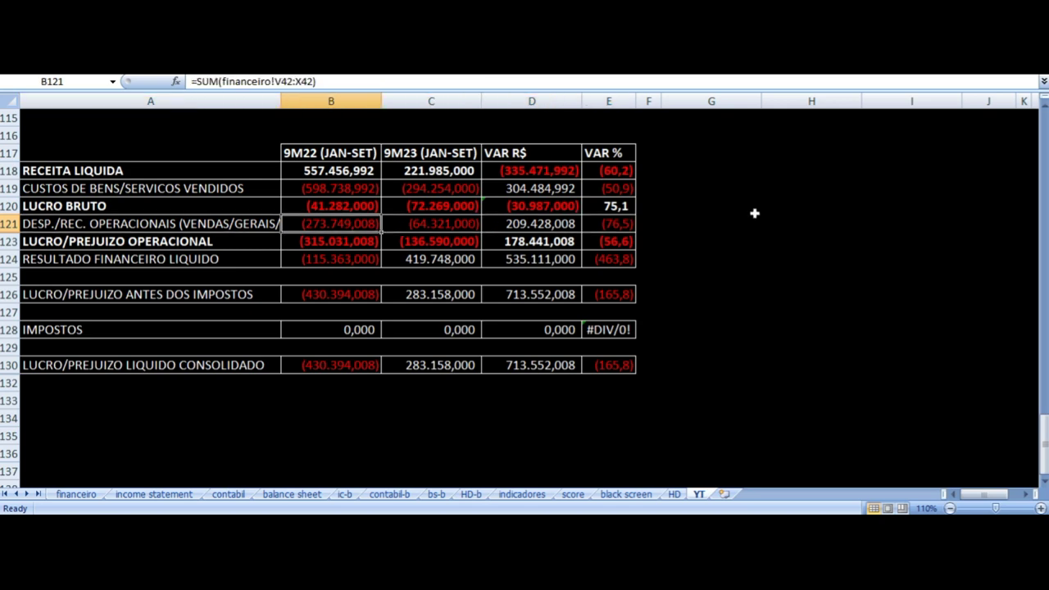
{"action": "key", "text": "Right"}
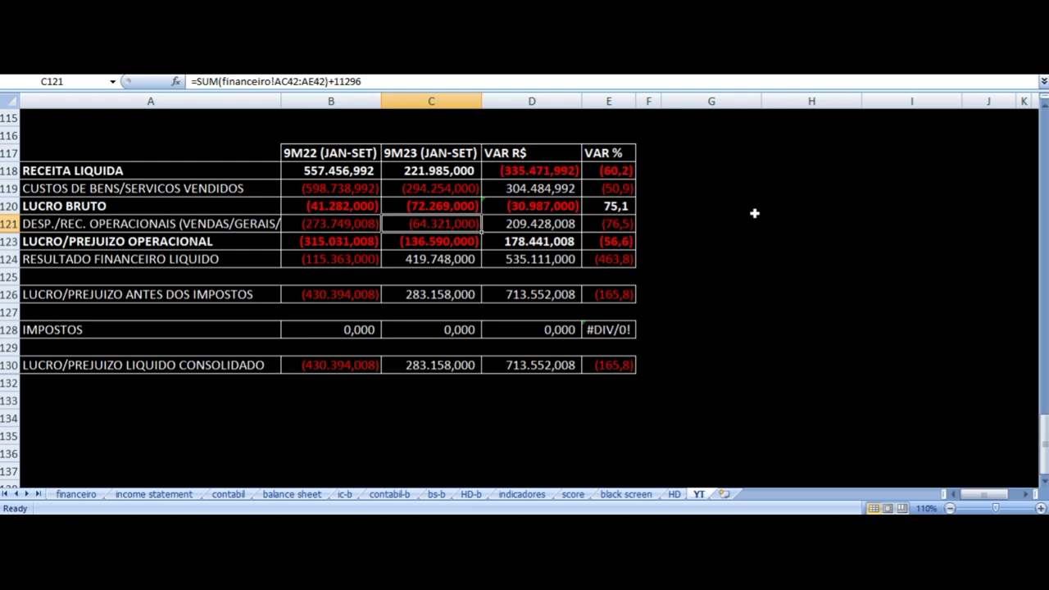
Step: Examine the LUCRO/PREJUIZO OPERACIONAL row across both periods and its VAR R$ and VAR % cells
{"action": "key", "text": "Down"}
{"action": "key", "text": "Left"}
{"action": "key", "text": "Left"}
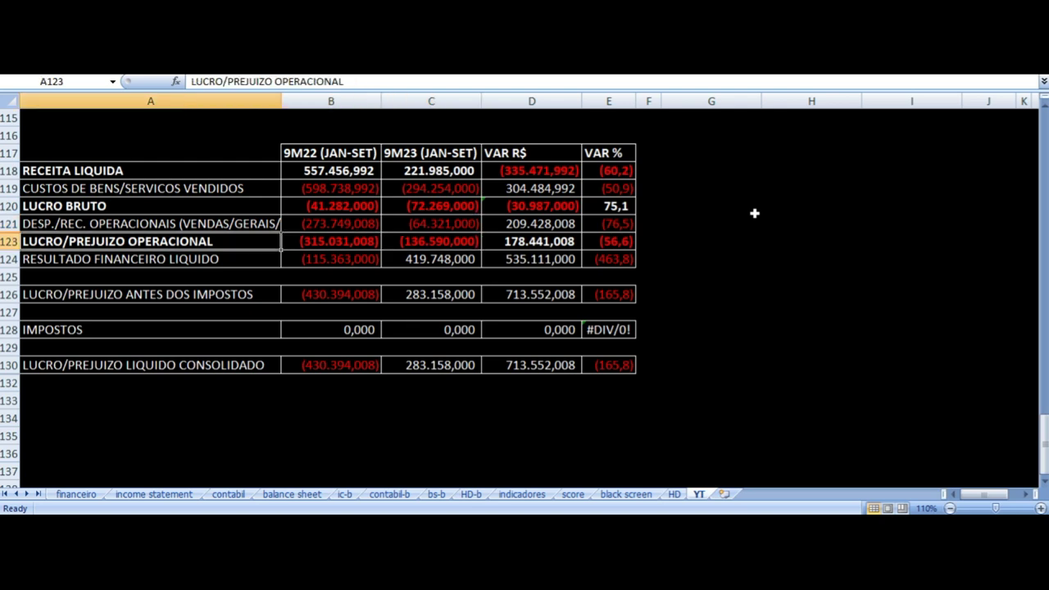
{"action": "key", "text": "Right"}
{"action": "key", "text": "Right"}
{"action": "key", "text": "Right"}
{"action": "key", "text": "Right"}
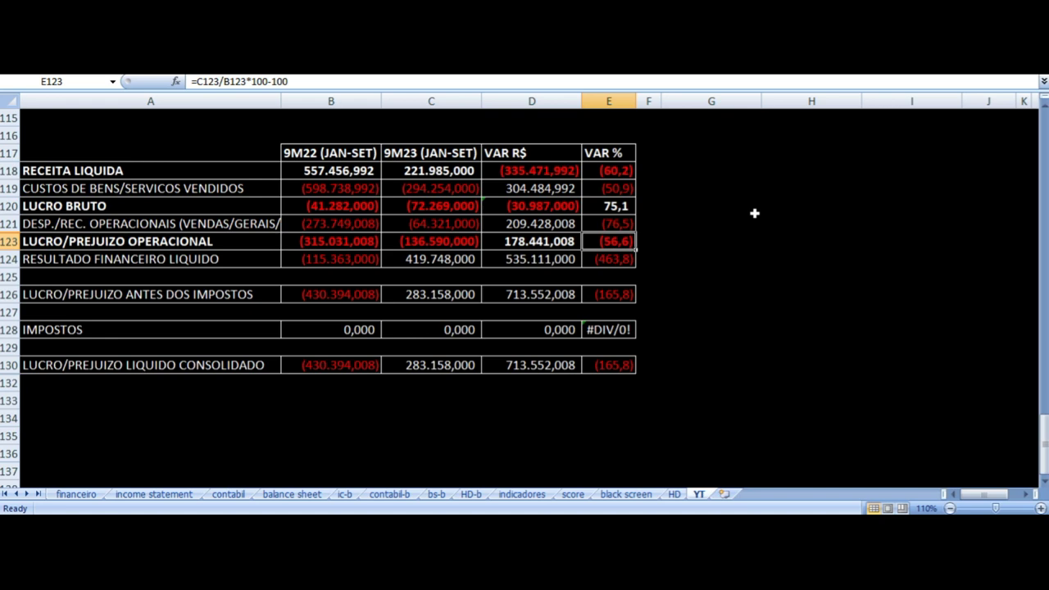
{"action": "key", "text": "Left"}
{"action": "key", "text": "Left"}
{"action": "key", "text": "Left"}
{"action": "key", "text": "Left"}
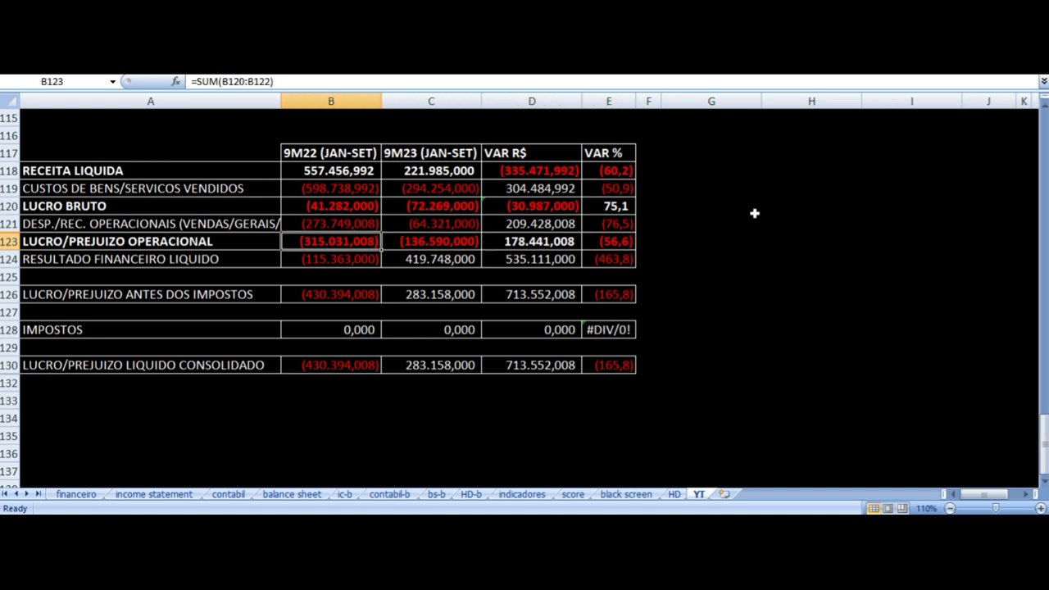
{"action": "key", "text": "Right"}
{"action": "key", "text": "Right"}
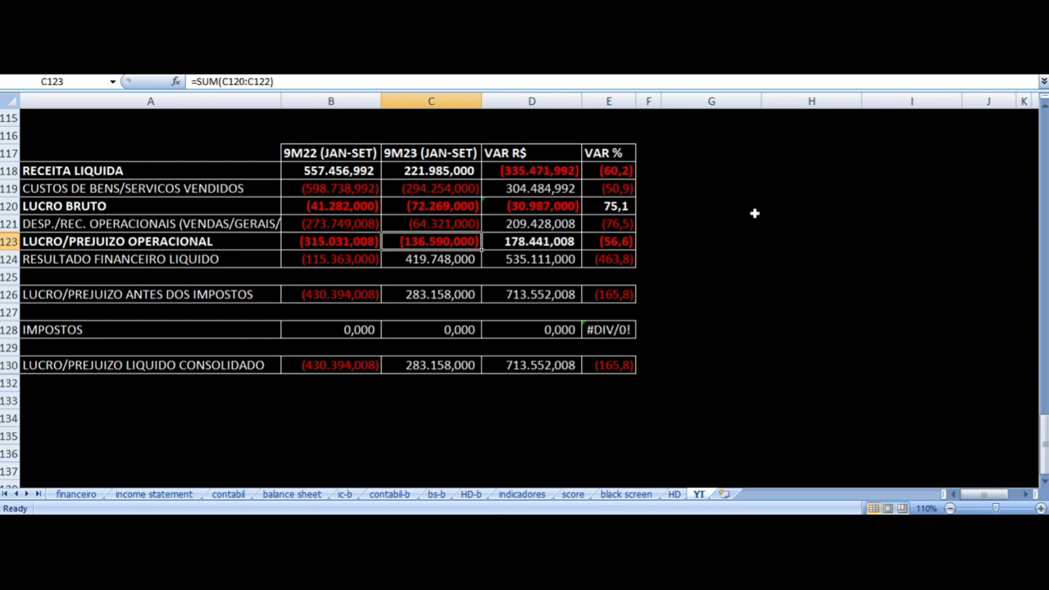
Step: Compare the RESULTADO FINANCEIRO LIQUIDO figures for 9M22 and 9M23
{"action": "key", "text": "Down"}
{"action": "key", "text": "Left"}
{"action": "key", "text": "Left"}
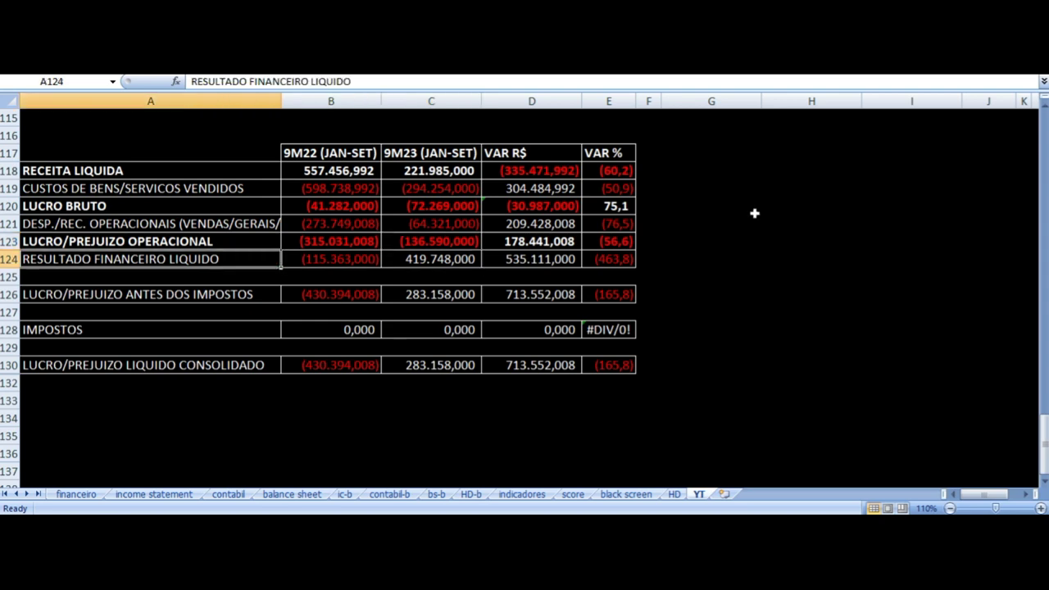
{"action": "key", "text": "Right"}
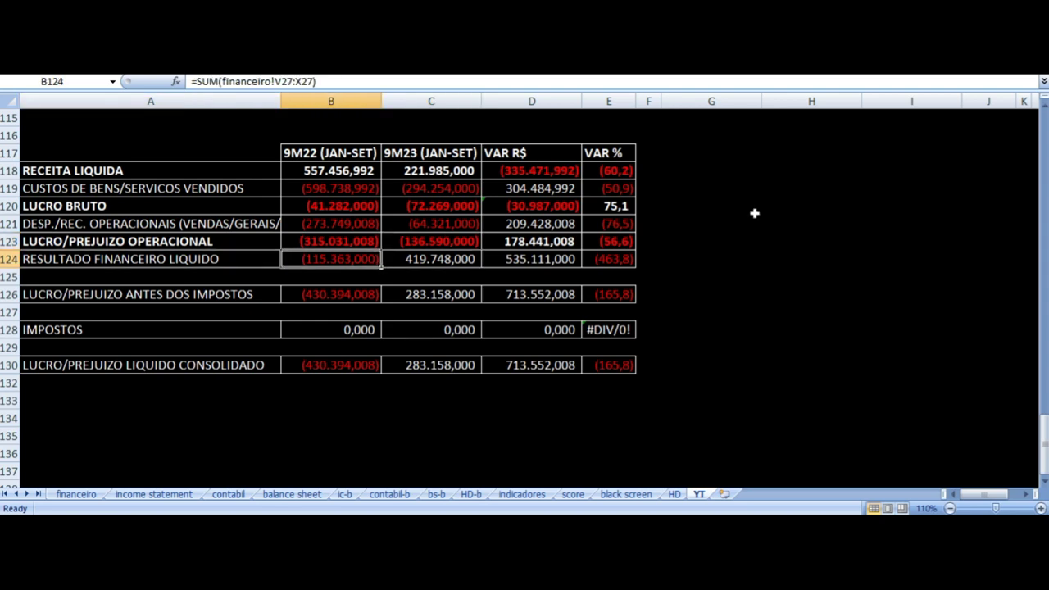
{"action": "key", "text": "Right"}
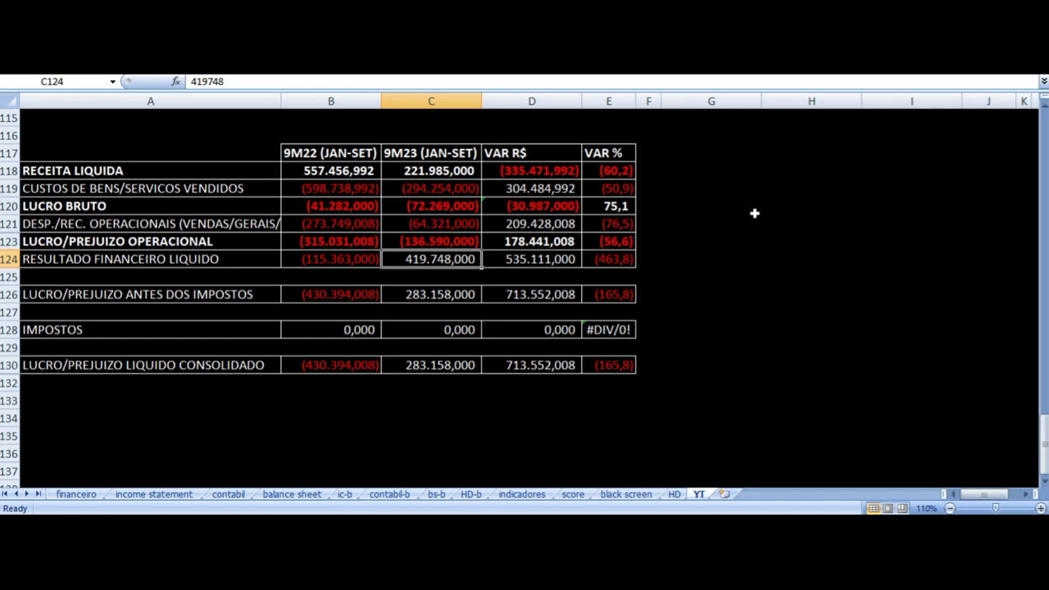
Step: Follow the 9M23 column from RESULTADO FINANCEIRO LIQUIDO down to LUCRO/PREJUIZO LIQUIDO CONSOLIDADO
{"action": "key", "text": "Down"}
{"action": "key", "text": "Down"}
{"action": "key", "text": "Down"}
{"action": "key", "text": "Down"}
{"action": "key", "text": "Down"}
{"action": "key", "text": "Down"}
{"action": "key", "text": "Down"}
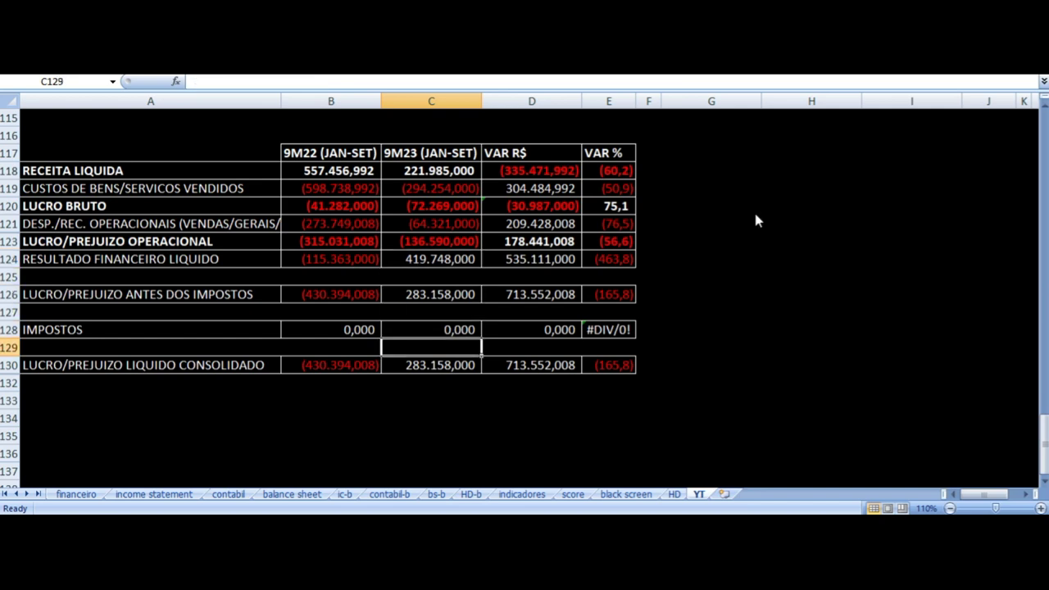
{"action": "key", "text": "Up"}
{"action": "key", "text": "Up"}
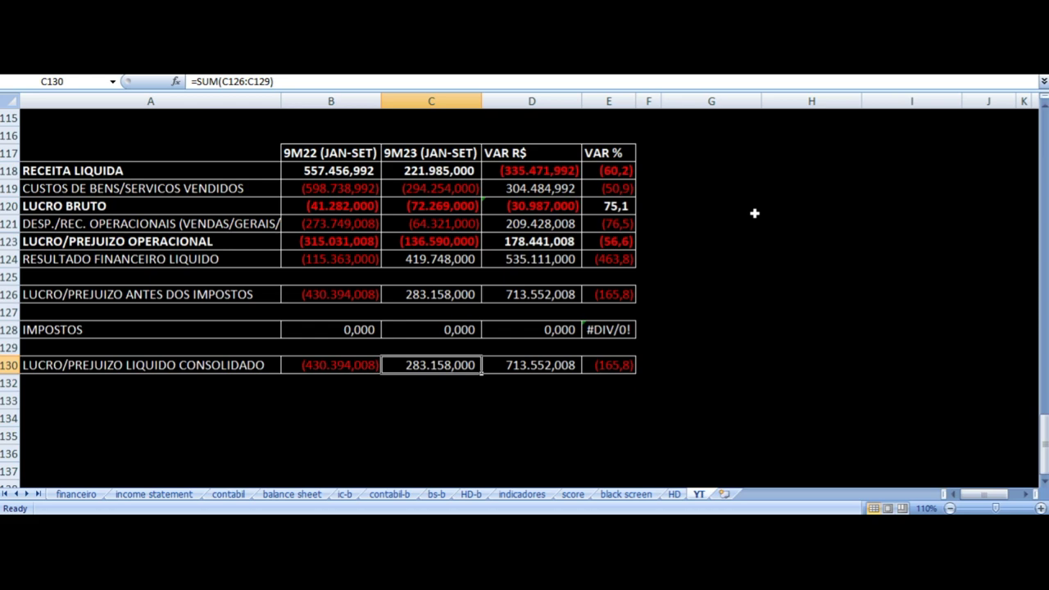
Step: Return to the RESULTADO FINANCEIRO LIQUIDO row and examine its 9M22, 9M23 and VAR R$ cells
{"action": "key", "text": "Up"}
{"action": "key", "text": "Up"}
{"action": "key", "text": "Up"}
{"action": "key", "text": "Up"}
{"action": "key", "text": "Up"}
{"action": "key", "text": "Down"}
{"action": "key", "text": "Left"}
{"action": "key", "text": "Left"}
{"action": "key", "text": "Up"}
{"action": "key", "text": "Up"}
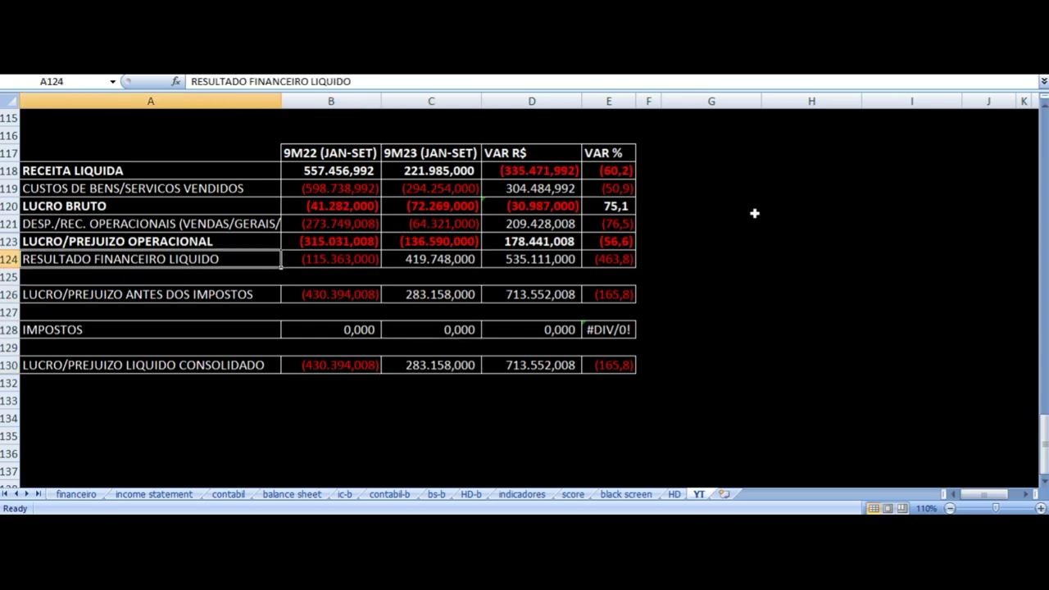
{"action": "key", "text": "Right"}
{"action": "key", "text": "Right"}
{"action": "key", "text": "Right"}
{"action": "key", "text": "Left"}
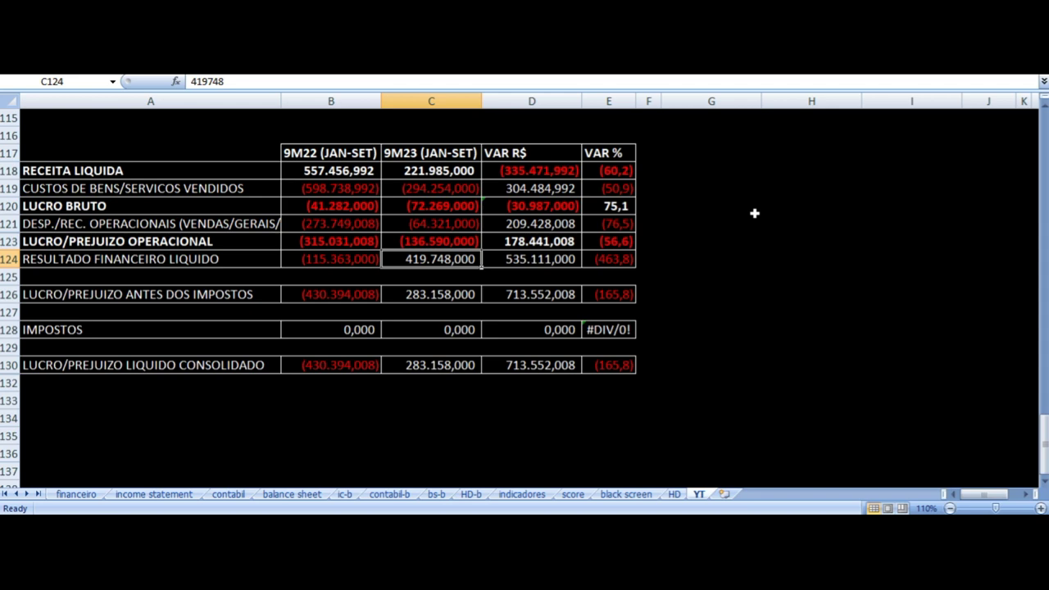
Step: Review the 9M23 figures from RECEITA LIQUIDA down to LUCRO BRUTO
{"action": "key", "text": "Up"}
{"action": "key", "text": "Down"}
{"action": "key", "text": "Up"}
{"action": "key", "text": "Up"}
{"action": "key", "text": "Up"}
{"action": "key", "text": "Up"}
{"action": "key", "text": "Up"}
{"action": "key", "text": "Down"}
{"action": "key", "text": "Down"}
{"action": "key", "text": "Down"}
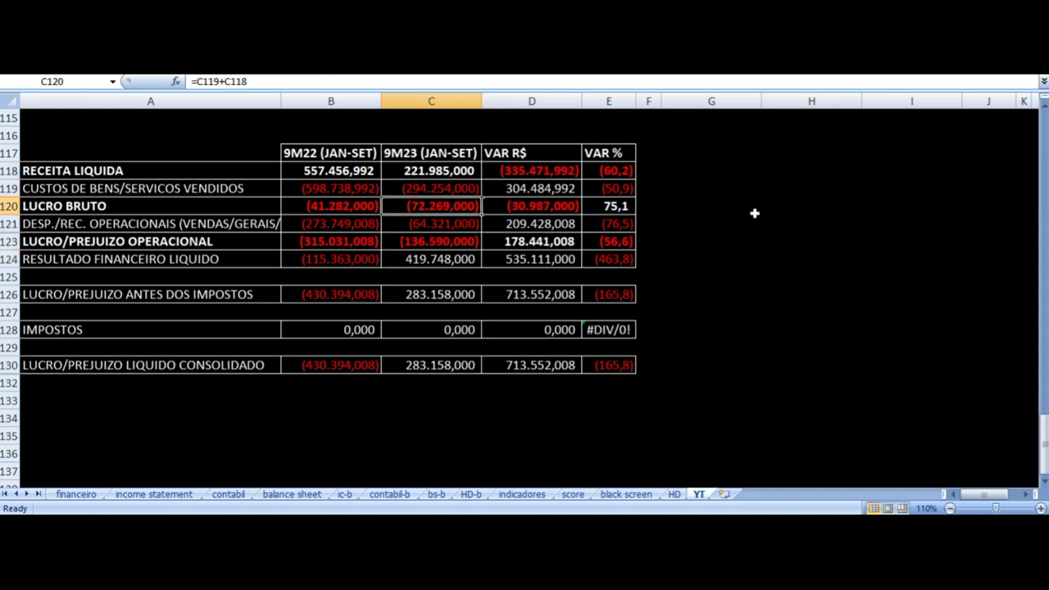
Step: Examine the 2T23 (ABR-JUN) column in the quarterly table from RECEITA LIQUIDA down to LUCRO/PREJUIZO OPERACIONAL
{"action": "scroll", "coordinate": [754, 213], "scroll_direction": "up", "scroll_amount": 6}
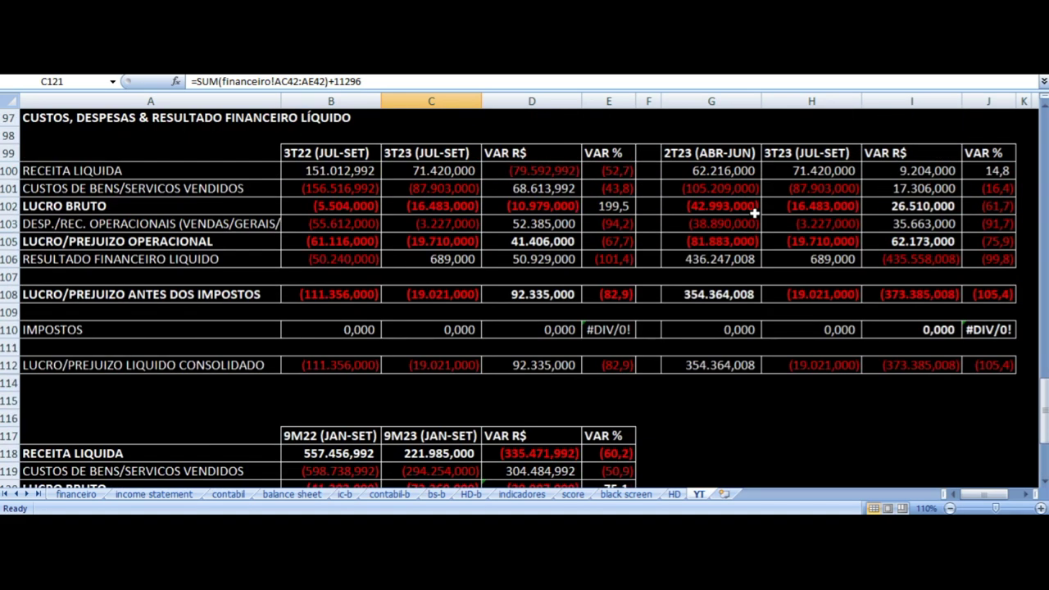
{"action": "left_click", "coordinate": [703, 155]}
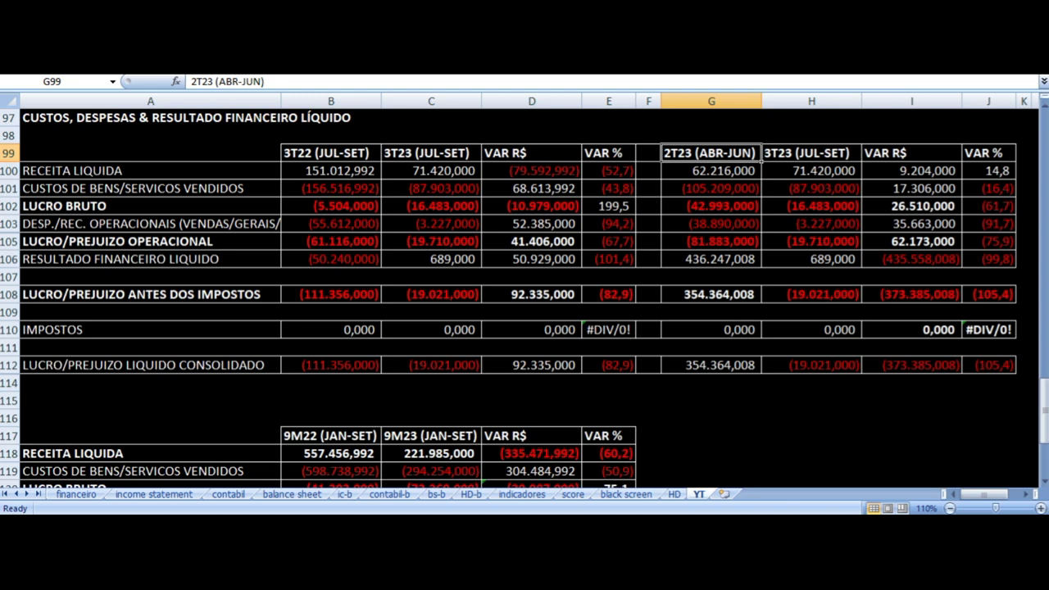
{"action": "key", "text": "Down"}
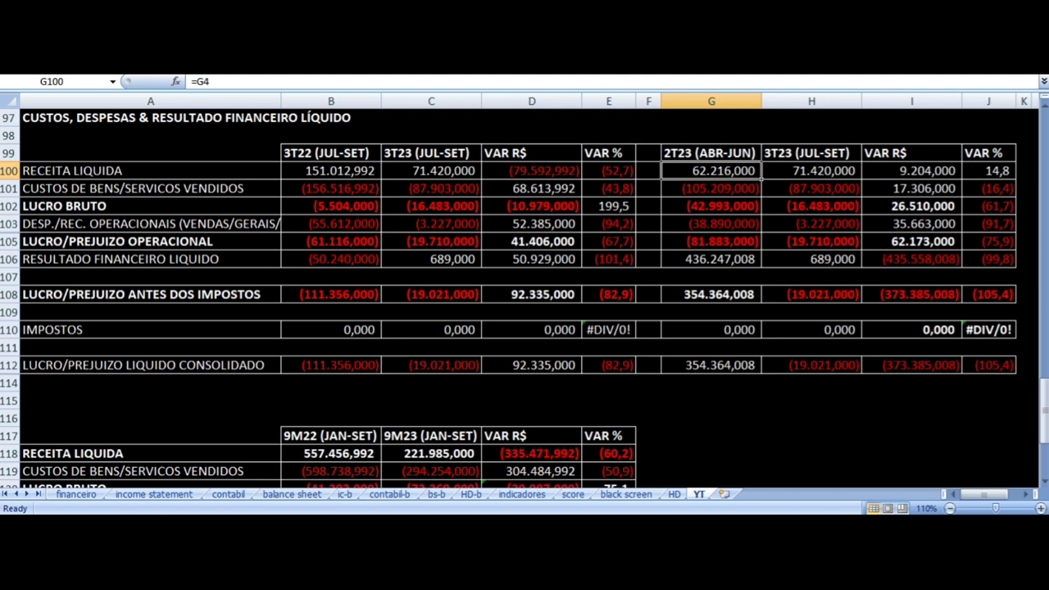
{"action": "key", "text": "Down"}
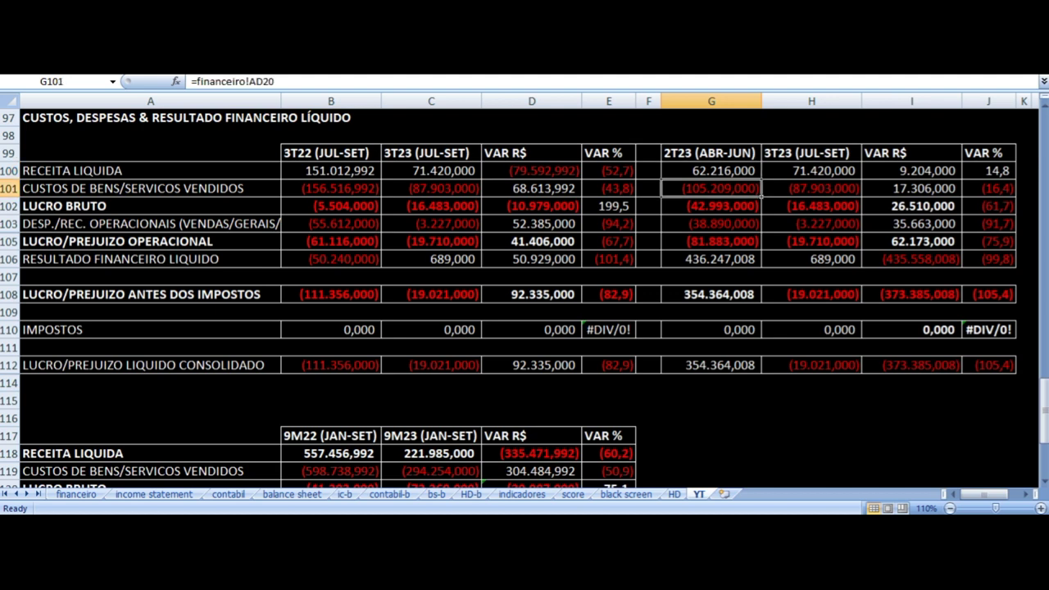
{"action": "key", "text": "Down"}
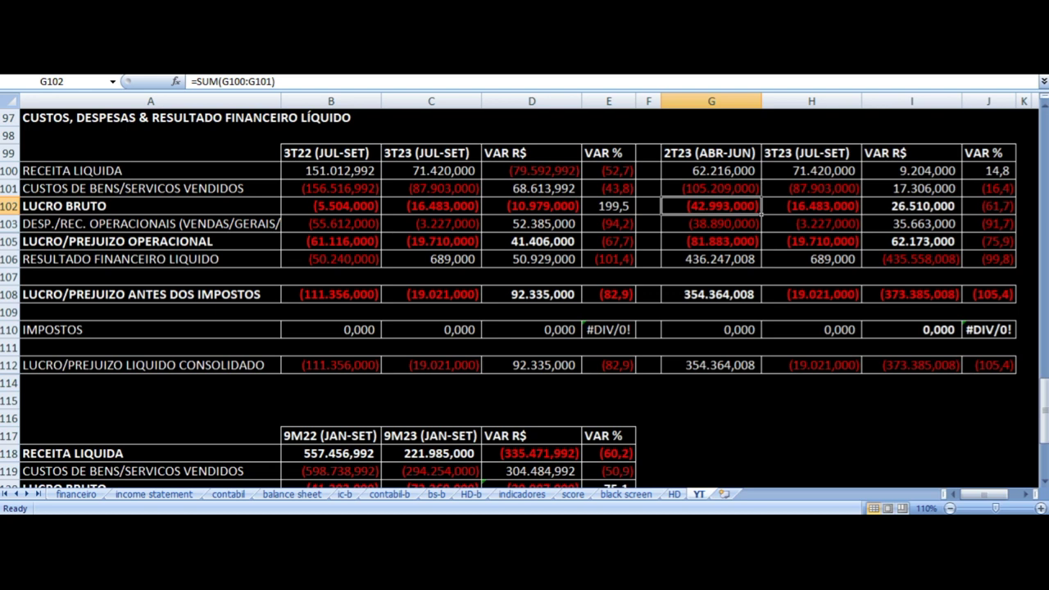
{"action": "left_click", "coordinate": [711, 223]}
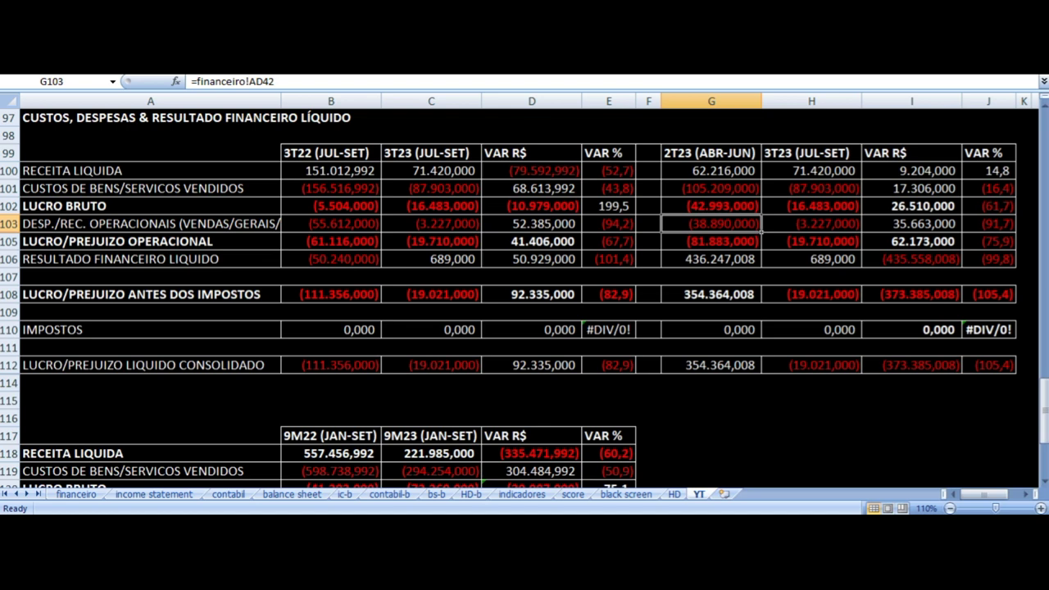
{"action": "left_click", "coordinate": [712, 240]}
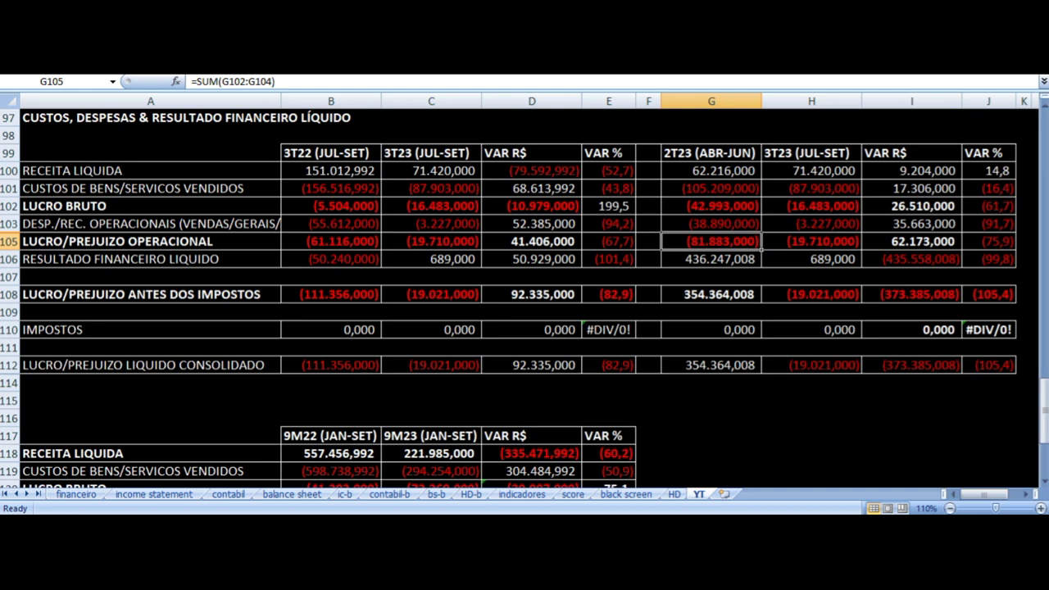
Step: Check the 2T23 RESULTADO FINANCEIRO LIQUIDO against the Efeito Recuperação Judicial line in the company's results report
{"action": "left_click", "coordinate": [711, 259]}
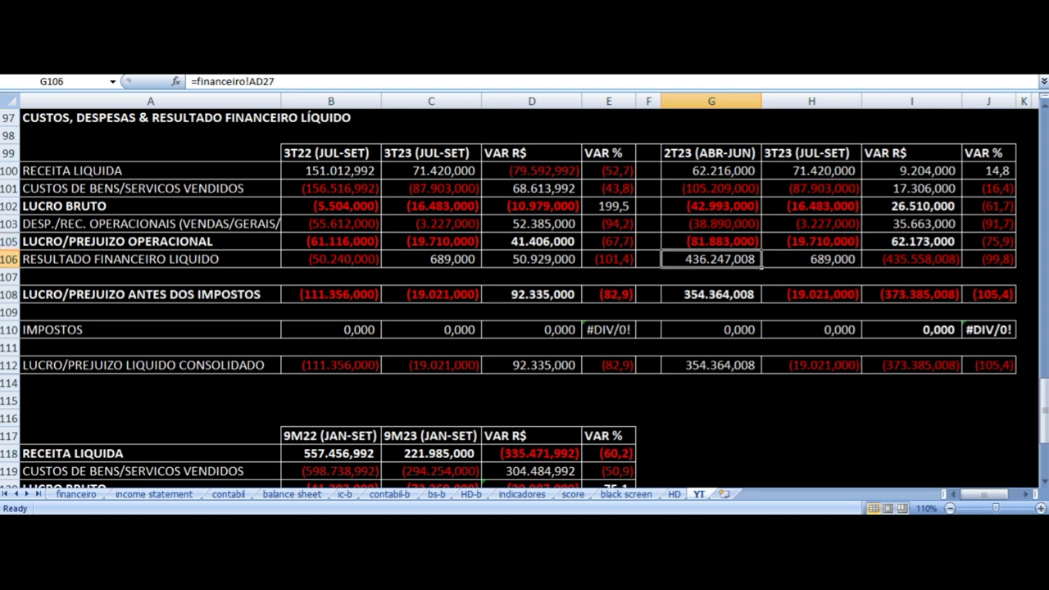
{"action": "key", "text": "Down"}
{"action": "key", "text": "Up"}
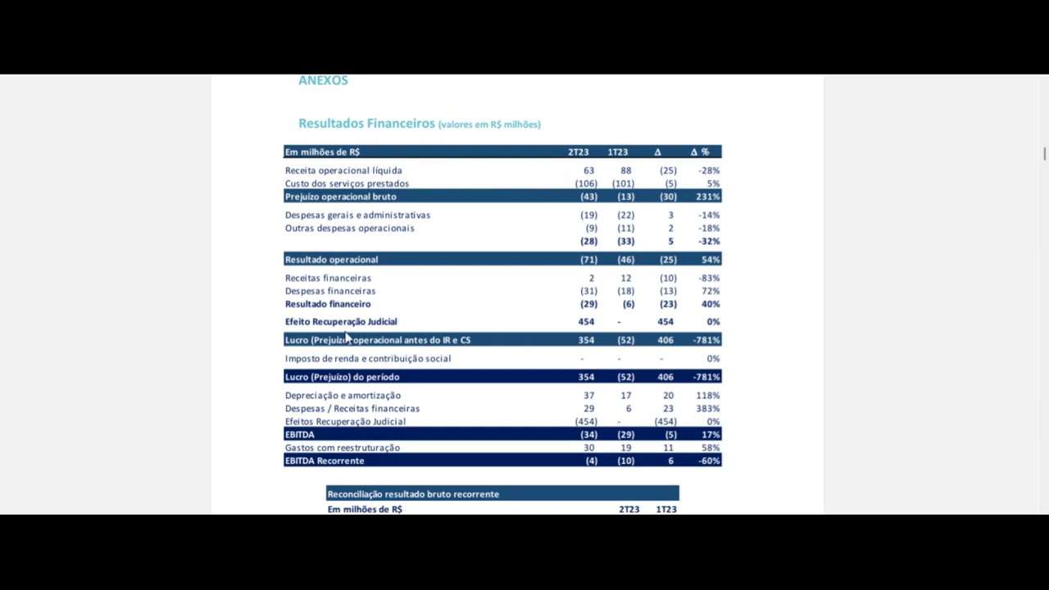
{"action": "left_click_drag", "start_coordinate": [291, 321], "coordinate": [608, 321]}
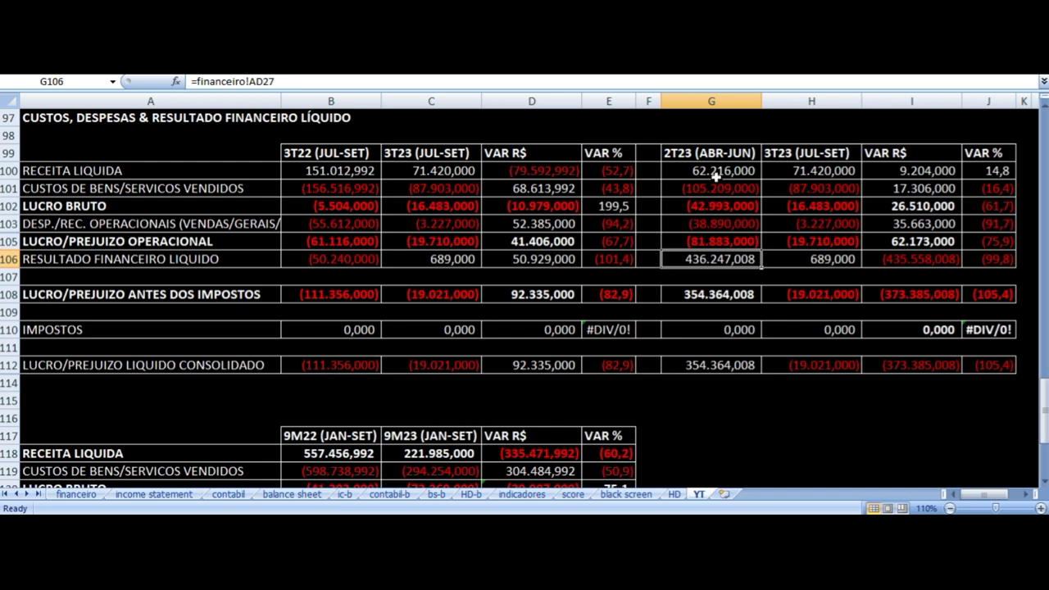
Step: Return to the nine-month table in the spreadsheet and compare LUCRO/PREJUIZO LIQUIDO CONSOLIDADO for 9M23 and 9M22
{"action": "scroll", "coordinate": [678, 181], "scroll_direction": "down", "scroll_amount": 5}
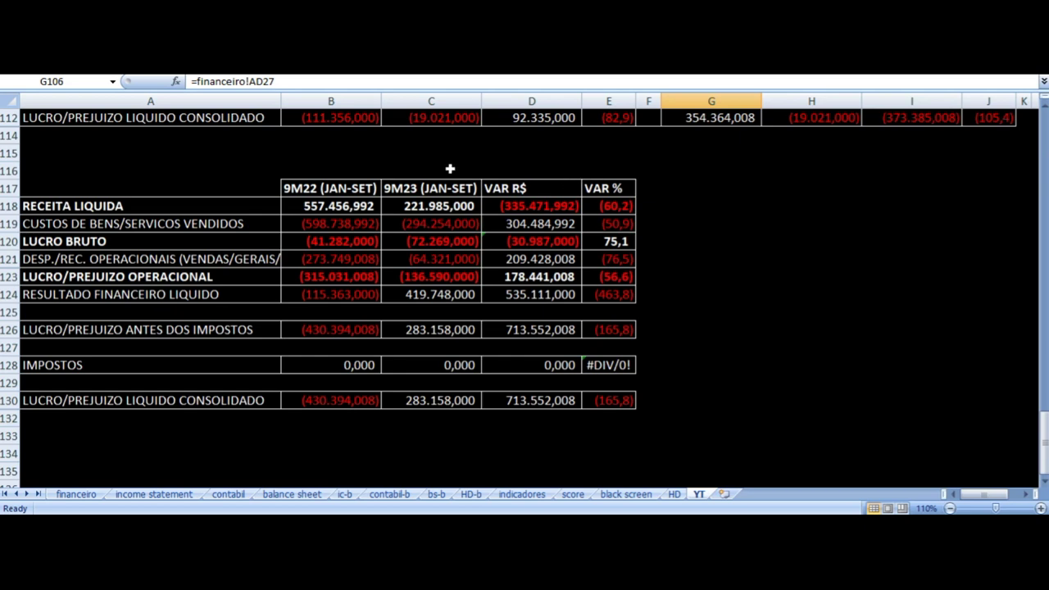
{"action": "left_click_drag", "start_coordinate": [421, 183], "coordinate": [422, 239]}
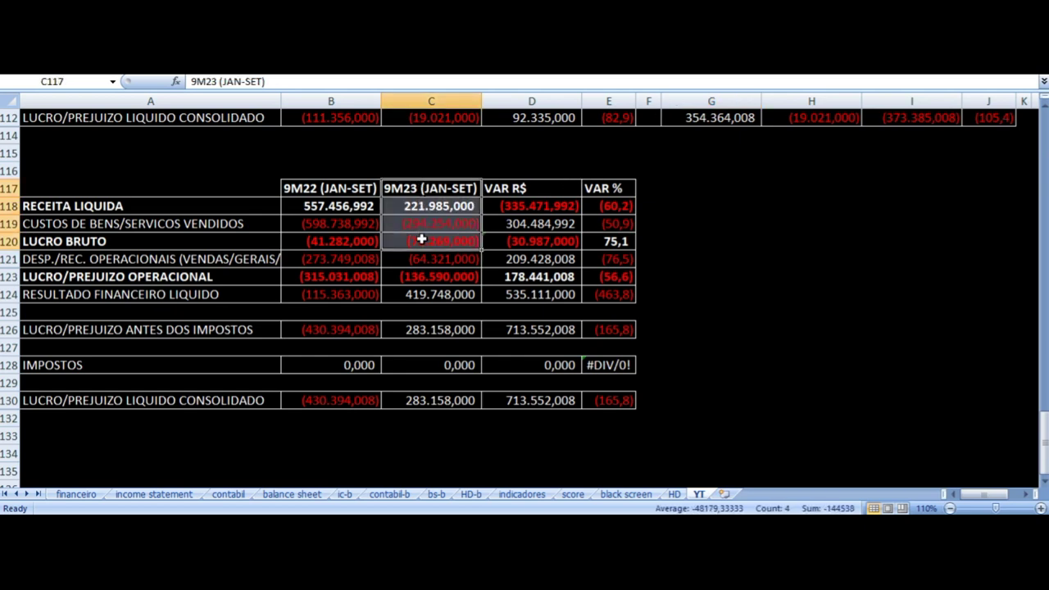
{"action": "left_click", "coordinate": [420, 400]}
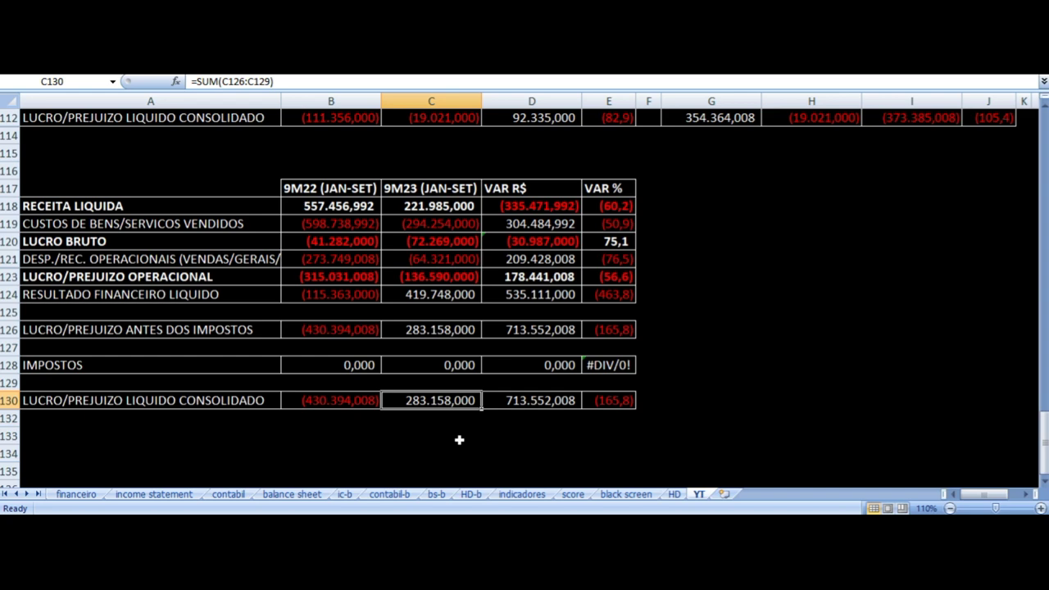
{"action": "key", "text": "Left"}
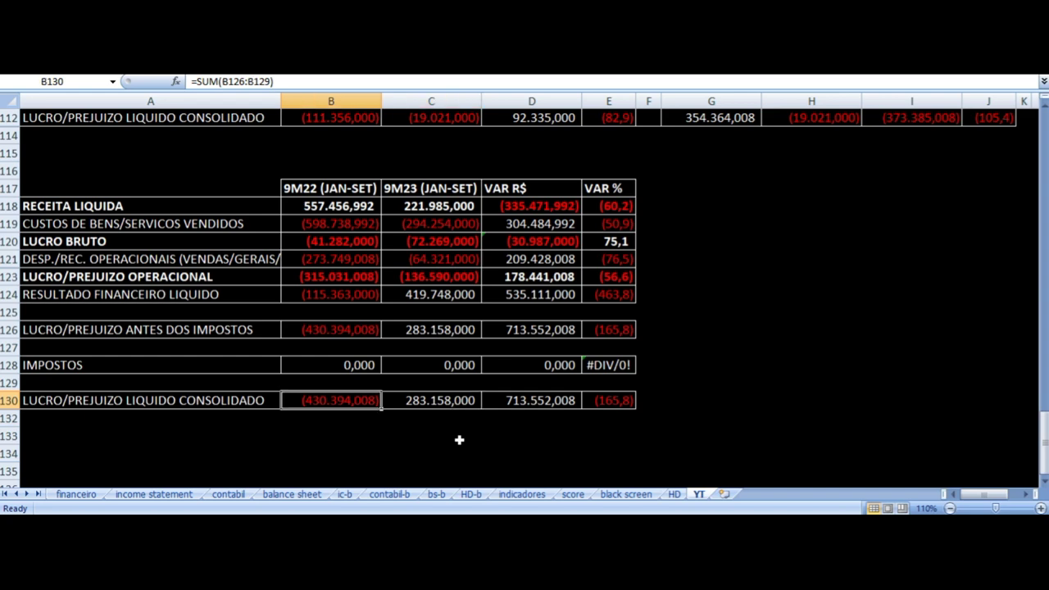
Step: Examine the nine-month LUCRO/PREJUIZO OPERACIONAL row from its label across to VAR %
{"action": "key", "text": "Up"}
{"action": "key", "text": "Up"}
{"action": "key", "text": "Up"}
{"action": "key", "text": "Up"}
{"action": "key", "text": "Up"}
{"action": "key", "text": "Up"}
{"action": "key", "text": "Up"}
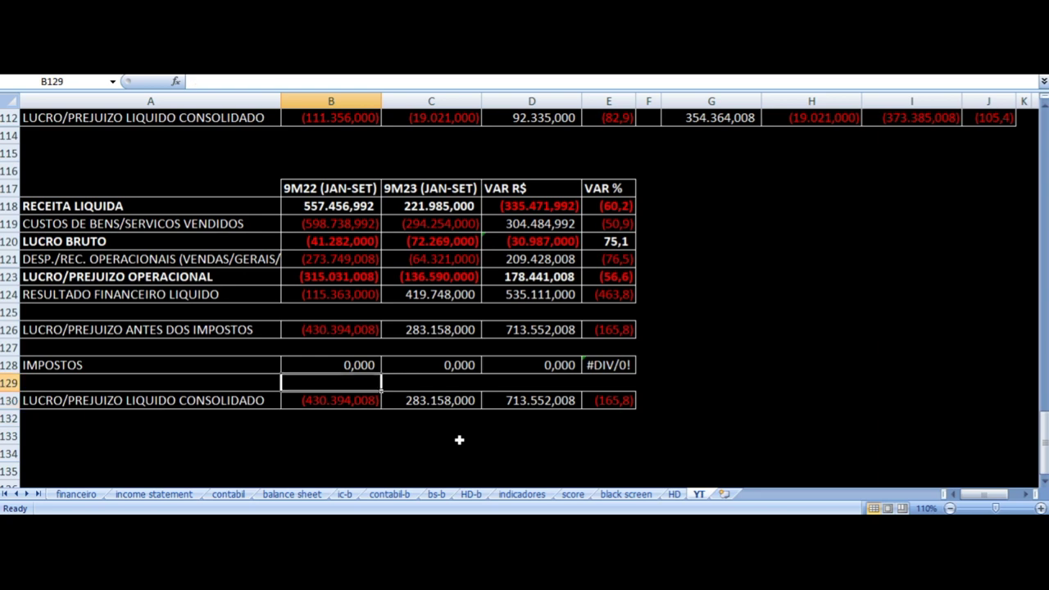
{"action": "key", "text": "Left"}
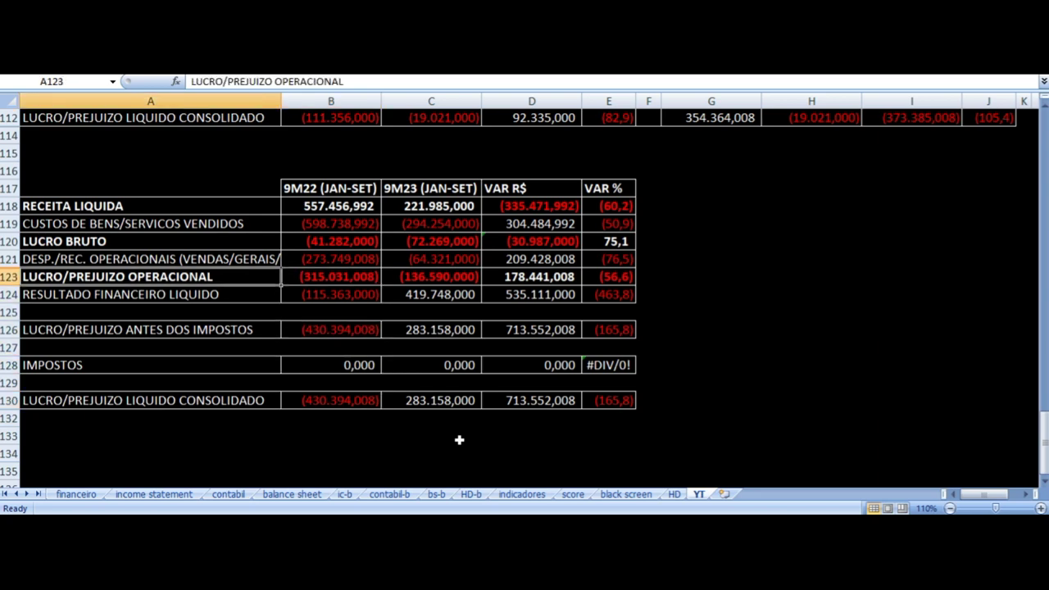
{"action": "key", "text": "Right"}
{"action": "key", "text": "Right"}
{"action": "key", "text": "Right"}
{"action": "key", "text": "Right"}
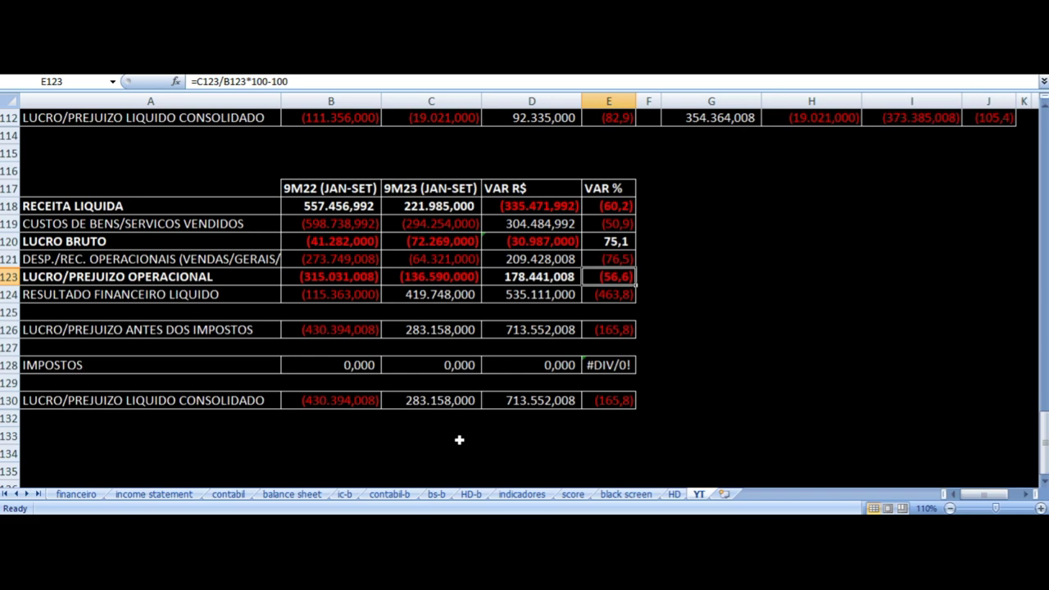
Step: Check the 9M23 RECEITA LIQUIDA, then switch to the company report and read the DESTAQUES points on restructuring and the Plano de Recuperação Judicial
{"action": "left_click", "coordinate": [406, 206]}
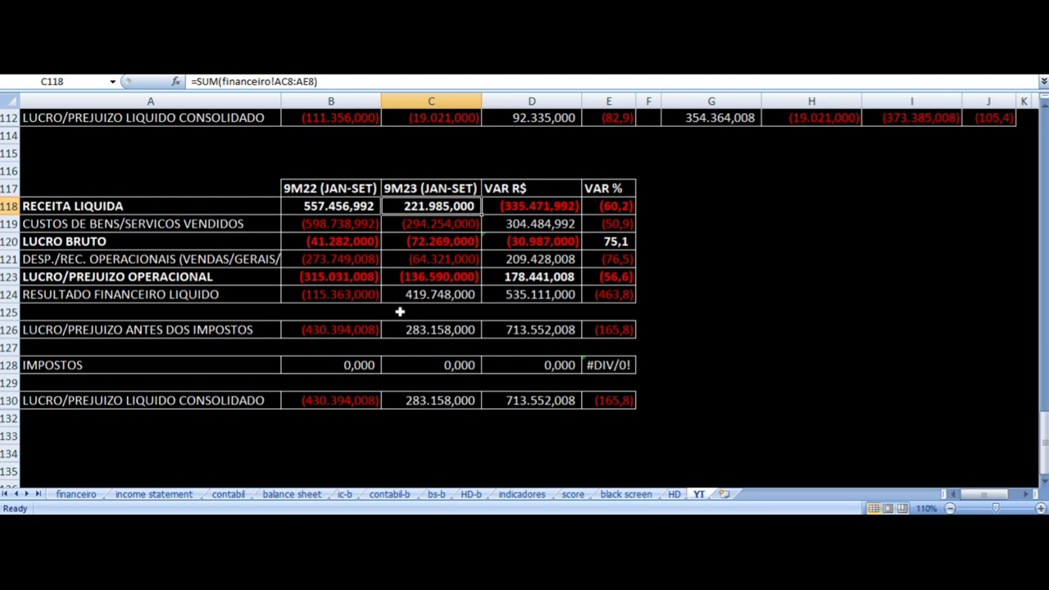
{"action": "key", "text": "alt+Tab"}
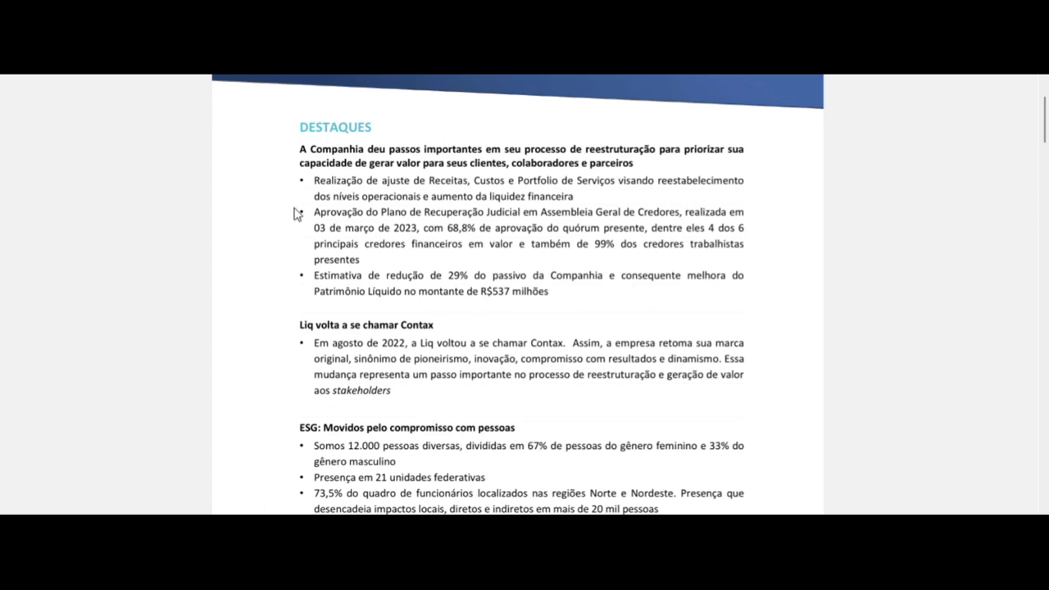
{"action": "left_click_drag", "start_coordinate": [281, 183], "coordinate": [278, 253]}
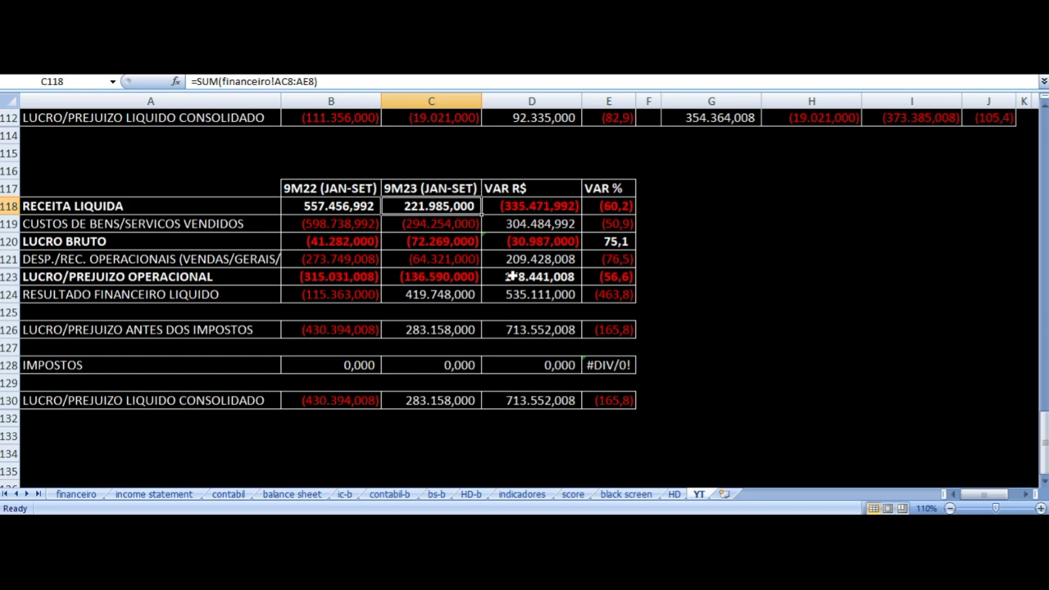
Step: Go back to the spreadsheet's 12-month figures and inspect the LUCRO/PREJUIZO LIQUIDO 12 MESES value
{"action": "scroll", "coordinate": [543, 252], "scroll_direction": "up", "scroll_amount": 3}
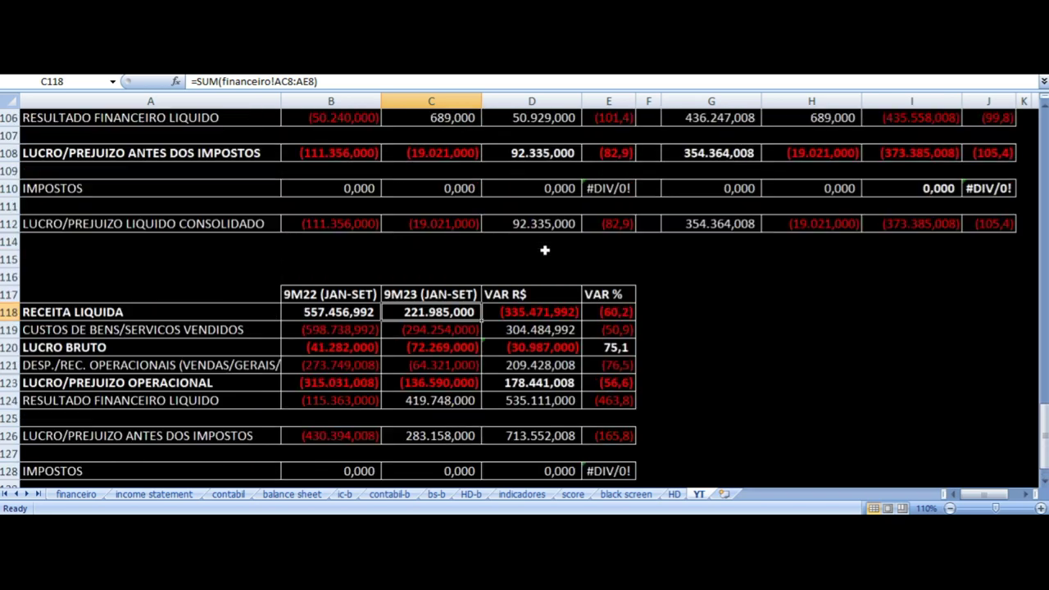
{"action": "scroll", "coordinate": [544, 250], "scroll_direction": "up", "scroll_amount": 10}
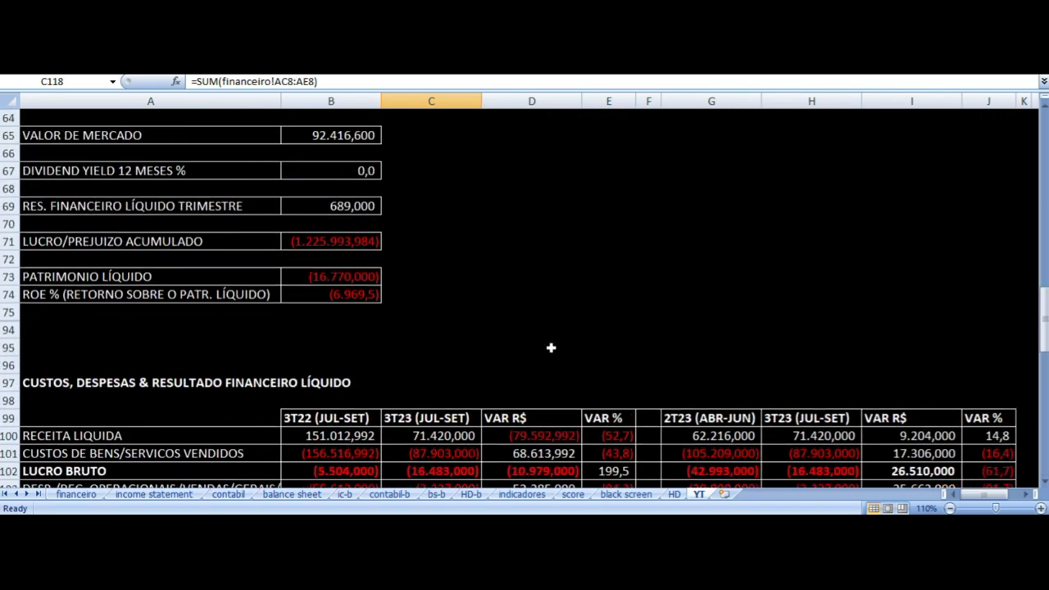
{"action": "scroll", "coordinate": [551, 348], "scroll_direction": "up", "scroll_amount": 4}
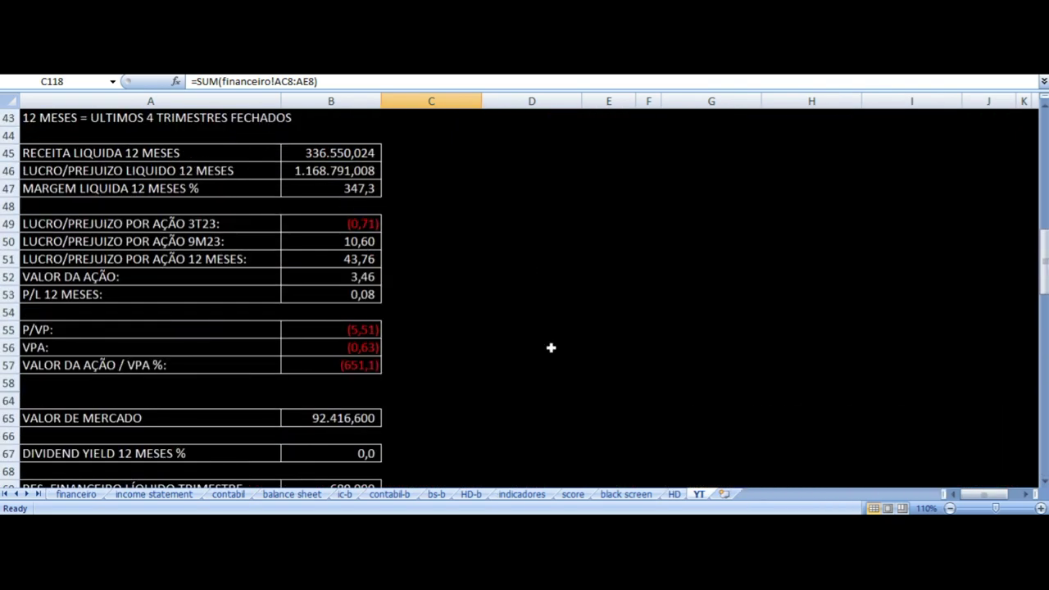
{"action": "scroll", "coordinate": [550, 347], "scroll_direction": "up", "scroll_amount": 1}
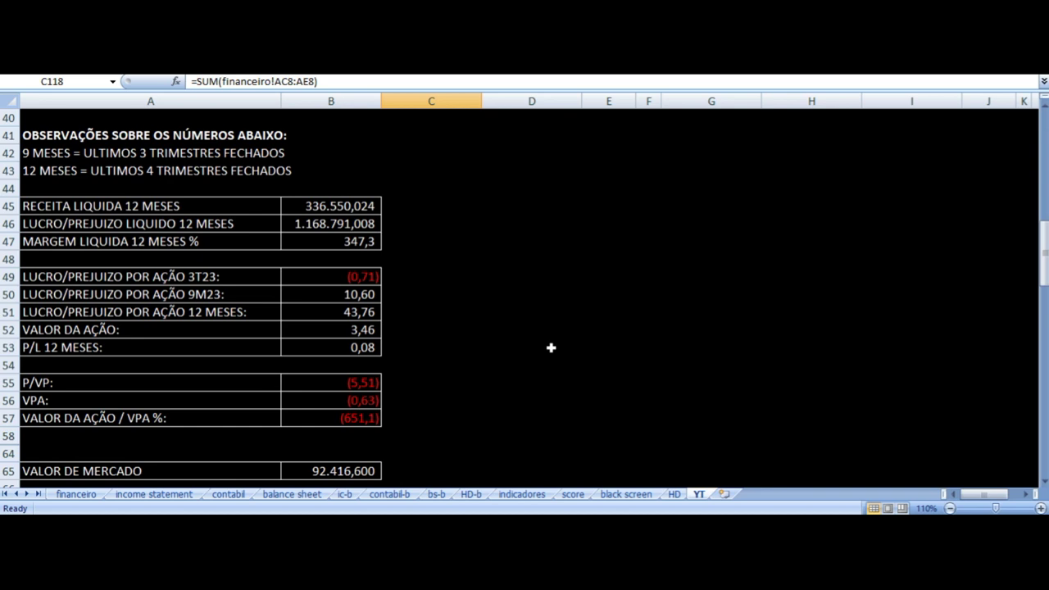
{"action": "left_click", "coordinate": [318, 227]}
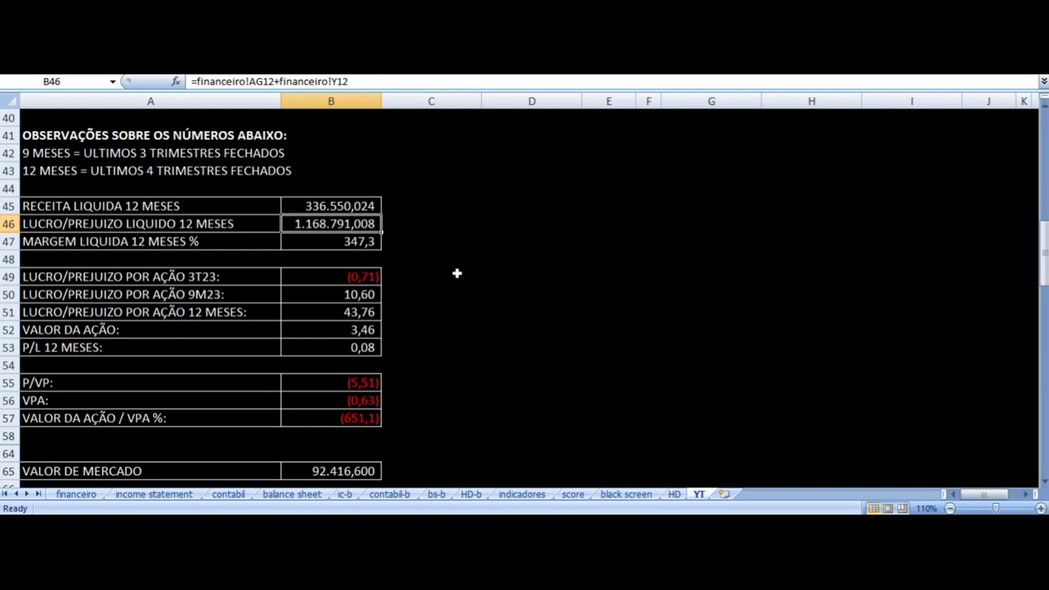
Step: Examine the 12-month block, checking the RECEITA LIQUIDA 12 MESES value and the LUCRO/PREJUIZO LIQUIDO 12 MESES row
{"action": "key", "text": "Left"}
{"action": "key", "text": "Down"}
{"action": "key", "text": "Down"}
{"action": "key", "text": "Up"}
{"action": "key", "text": "Up"}
{"action": "key", "text": "Up"}
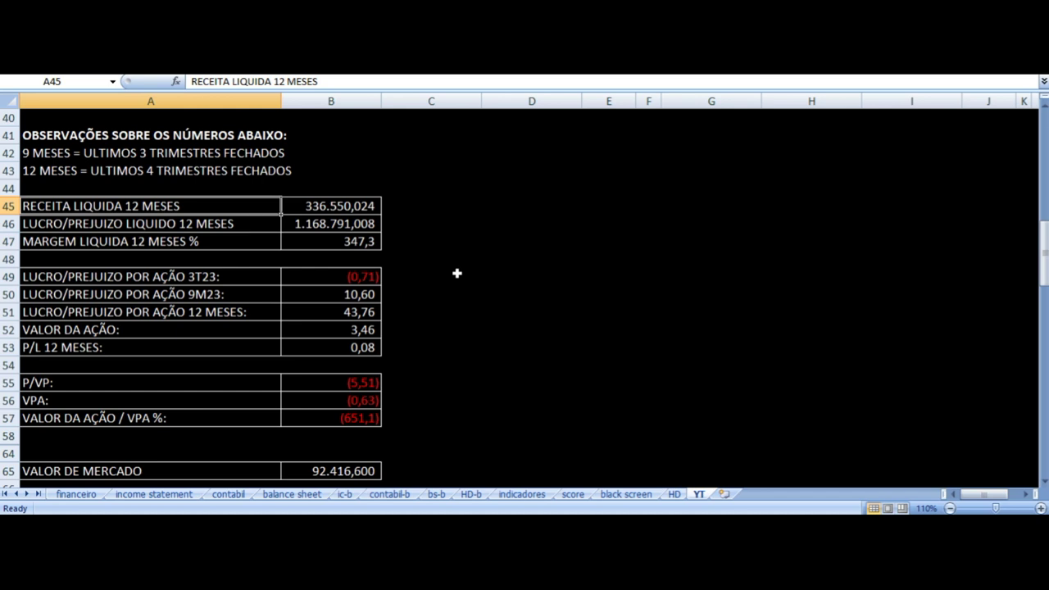
{"action": "key", "text": "Right"}
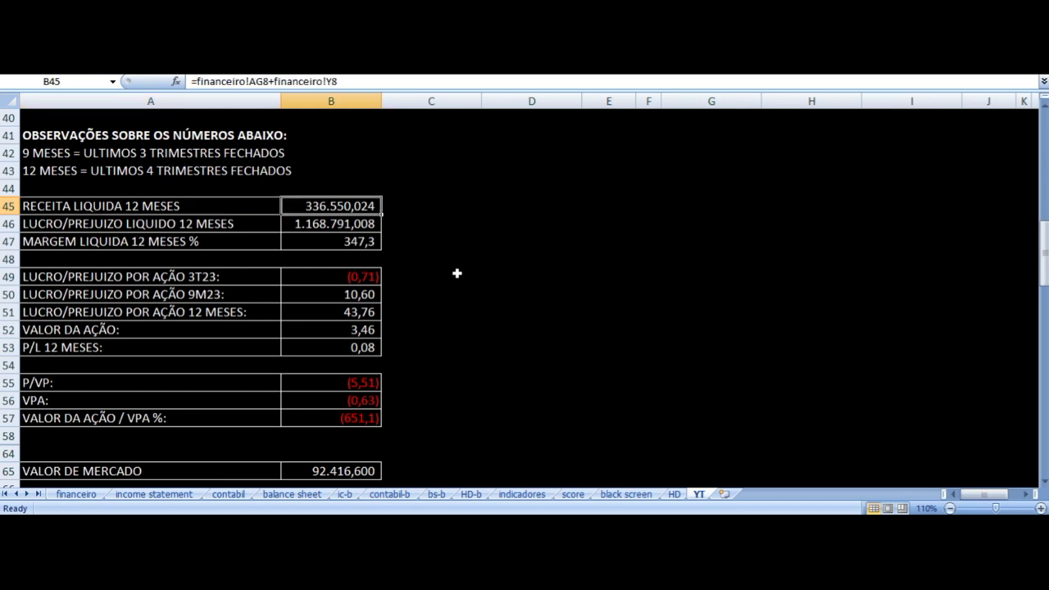
{"action": "key", "text": "Down"}
{"action": "key", "text": "Left"}
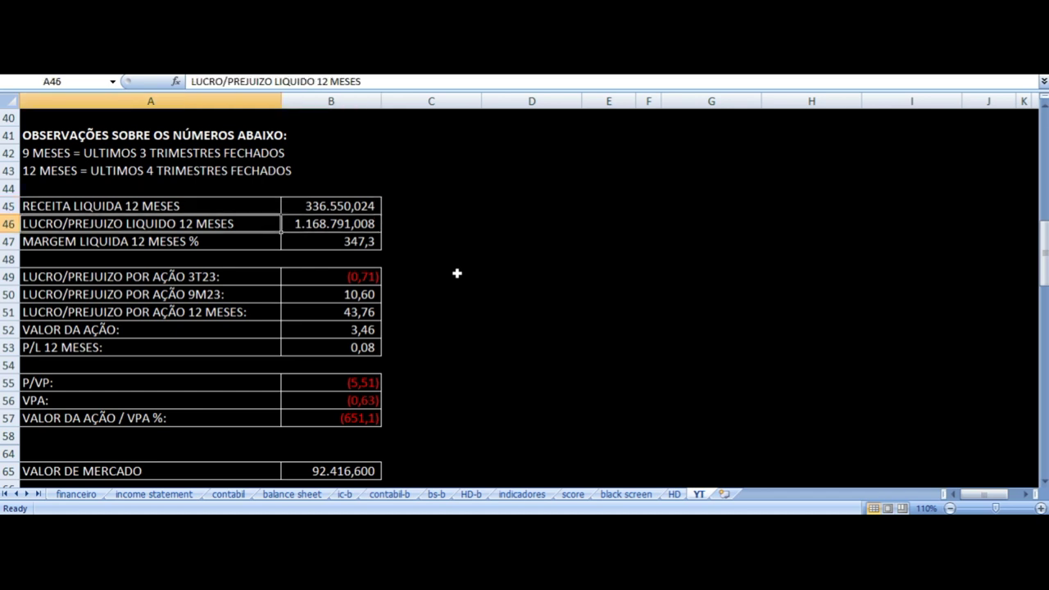